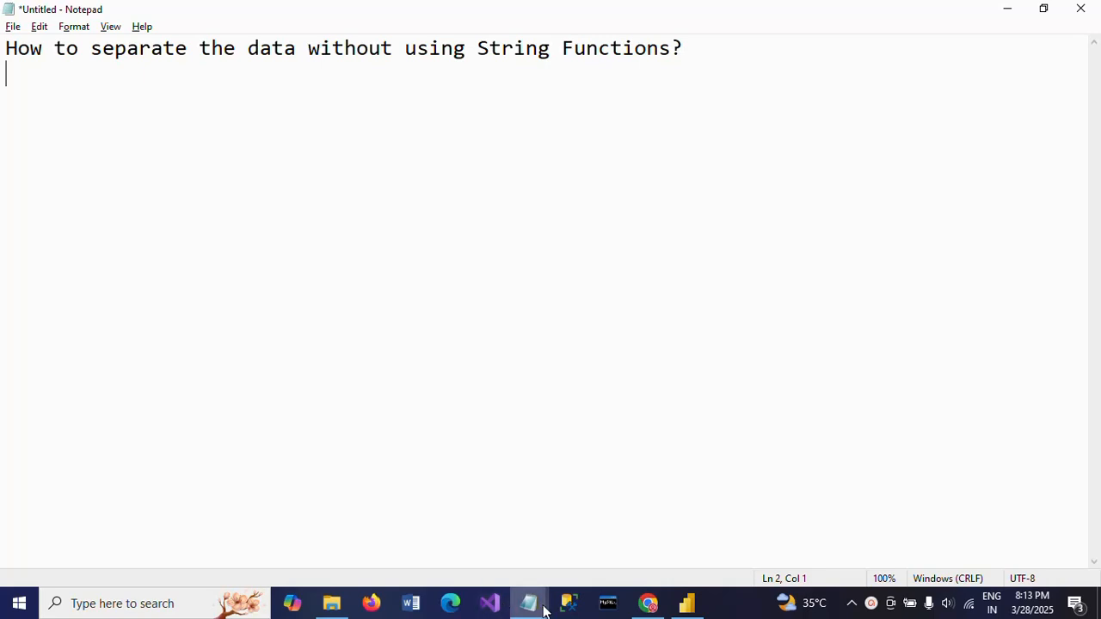
- Check the records in Demographic.txt and list IND, 2024 and 1.49 on separate lines below the question in the untitled note
mouse_move(543, 602)
left_click(588, 531)
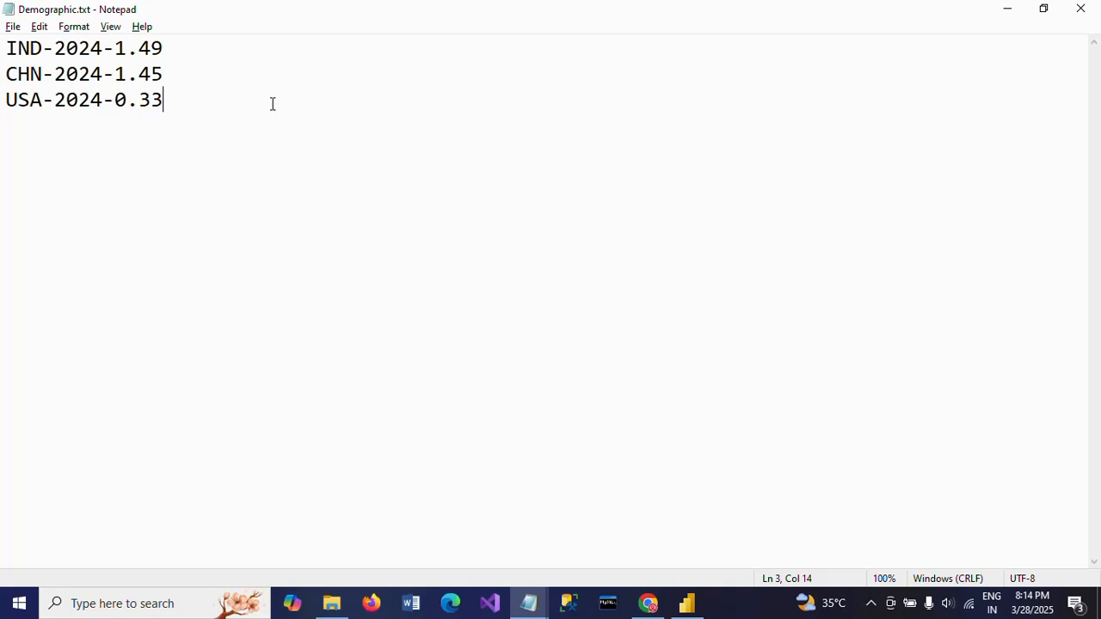
key("alt+Tab")
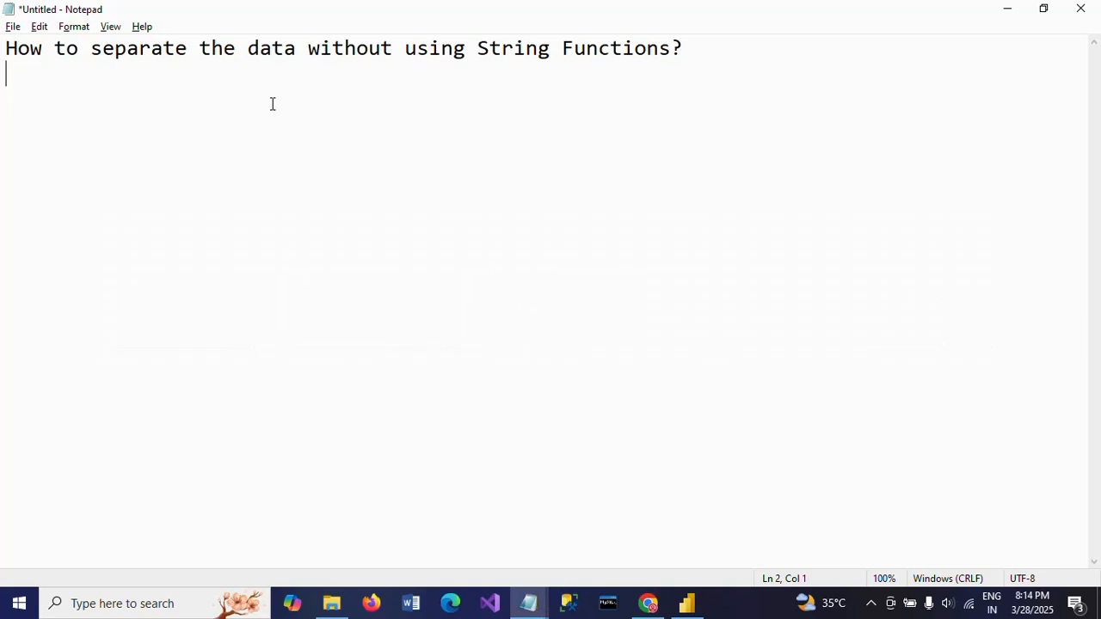
type("IND")
key("Return")
type("2024")
key("Return")
type("1.49")
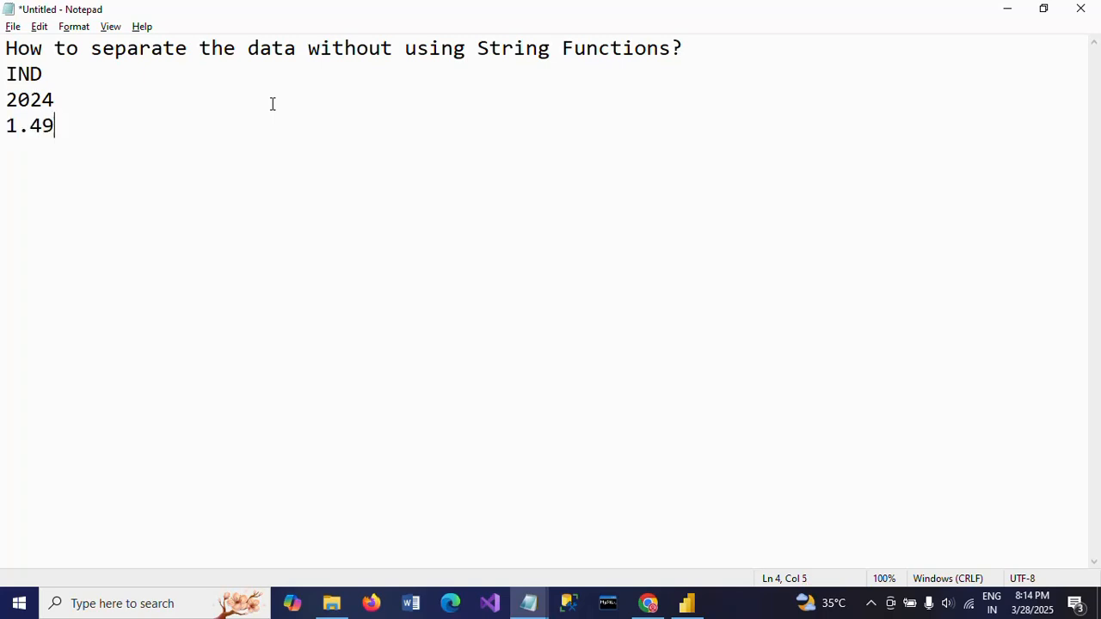
- Add the string function names Left, Right and Mid on separate lines below the values in the untitled note
key("alt+Tab")
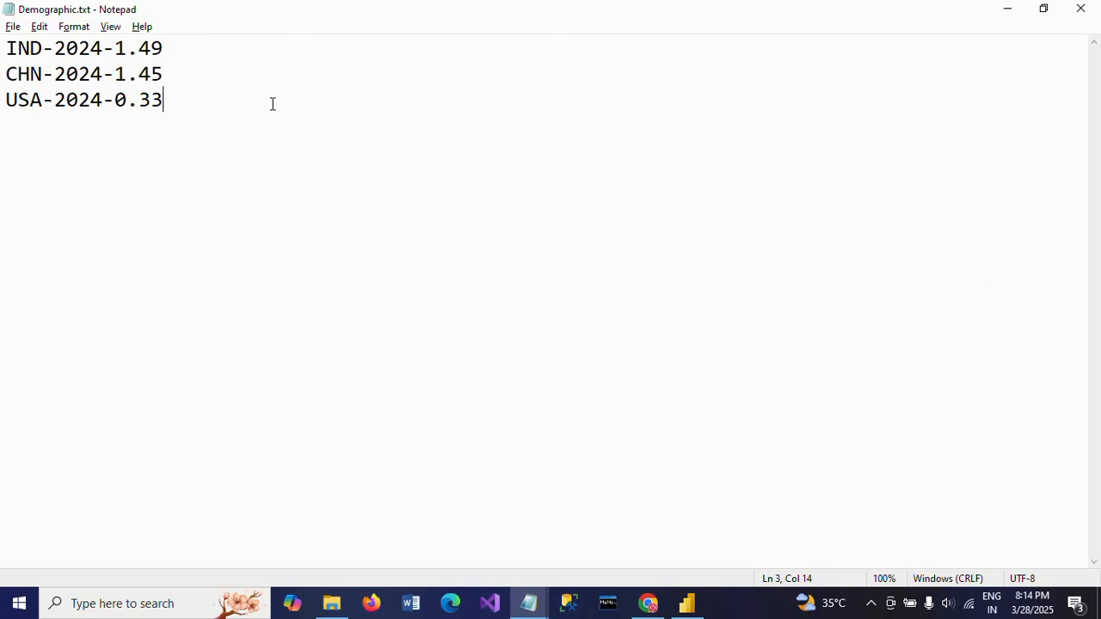
key("alt+Tab")
key("Return")
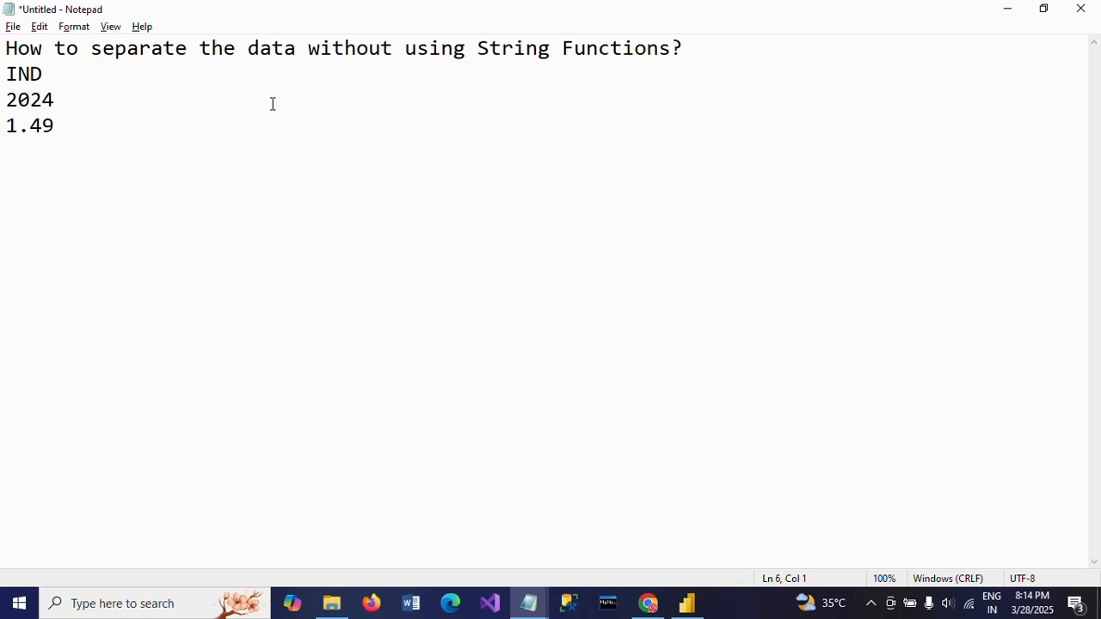
type("Led")
key("BackSpace")
type("ft")
key("Return")
type("Right")
key("Return")
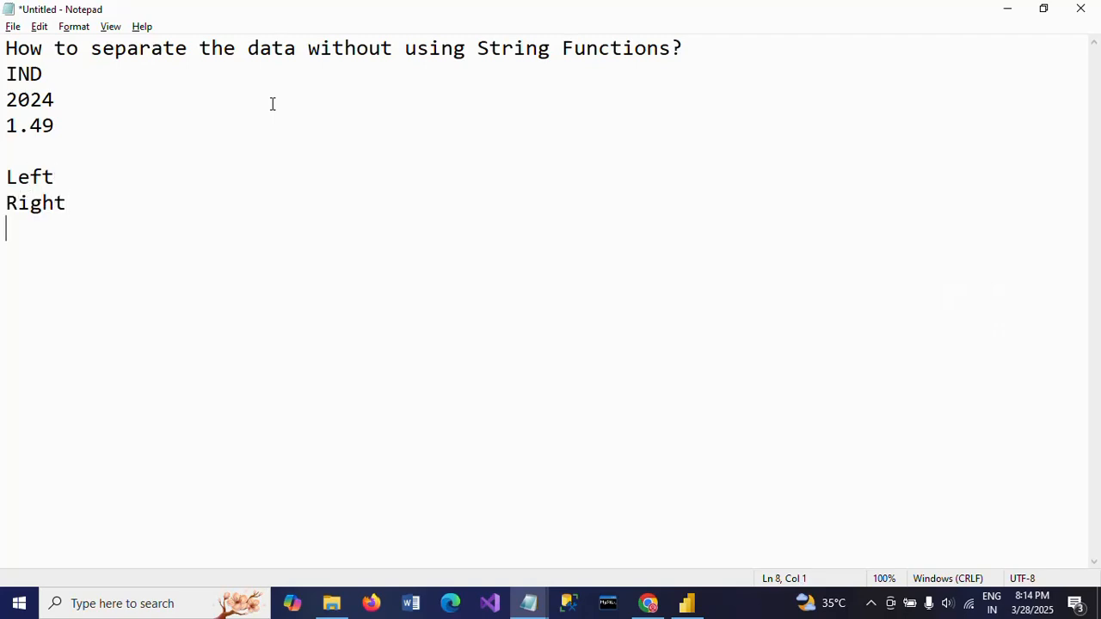
type("Mid")
- Switch to Power BI Desktop and insert a table visual showing Column1 from the Demographic table
left_click(693, 597)
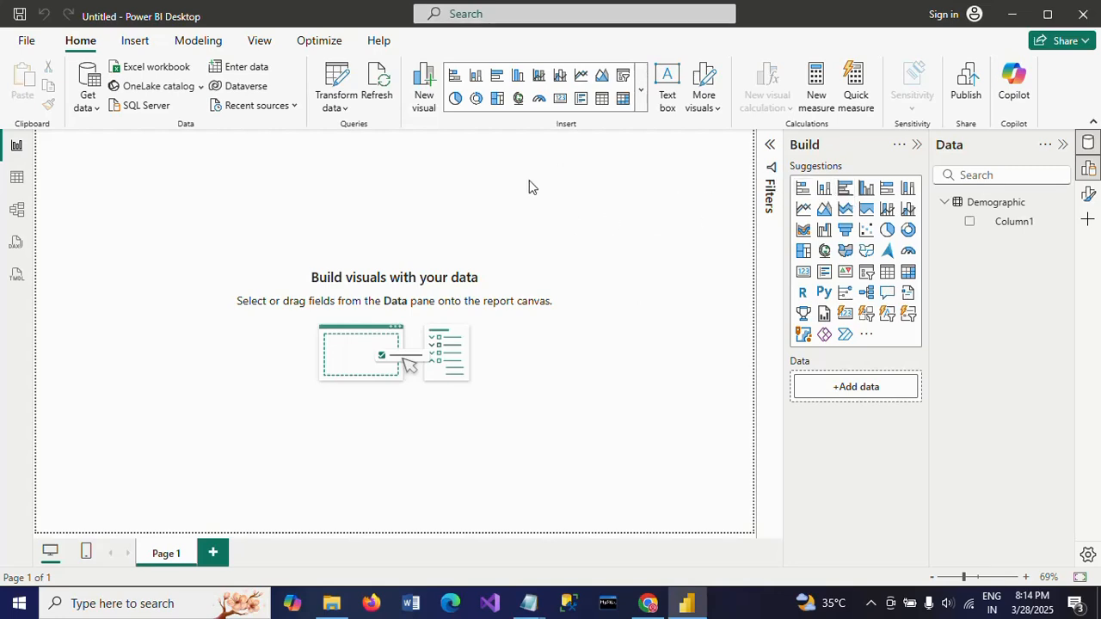
left_click(600, 100)
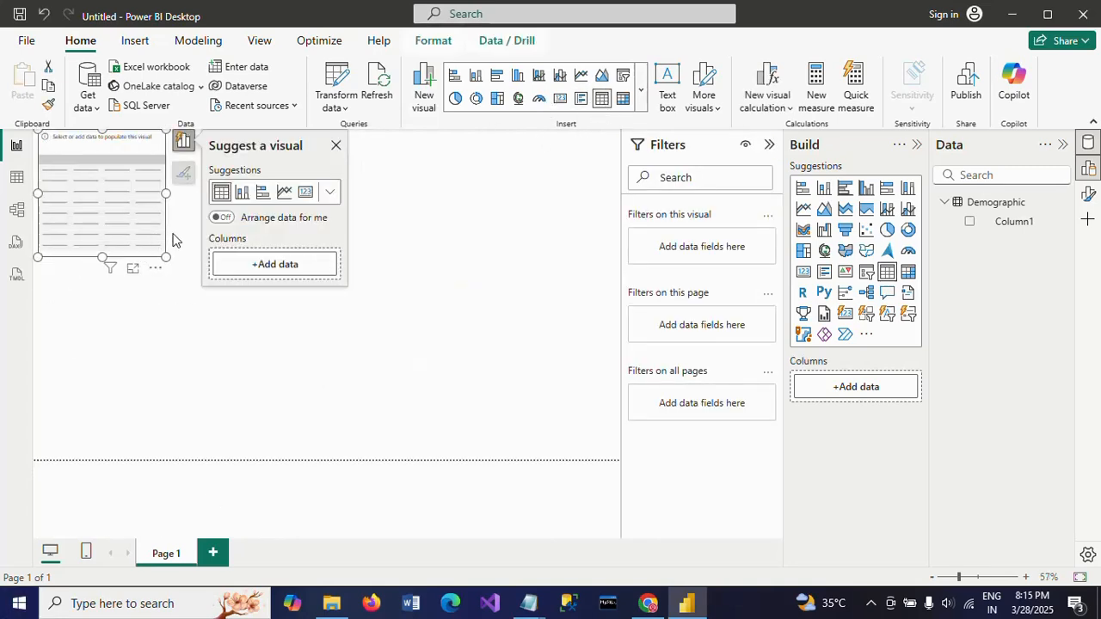
left_click(969, 222)
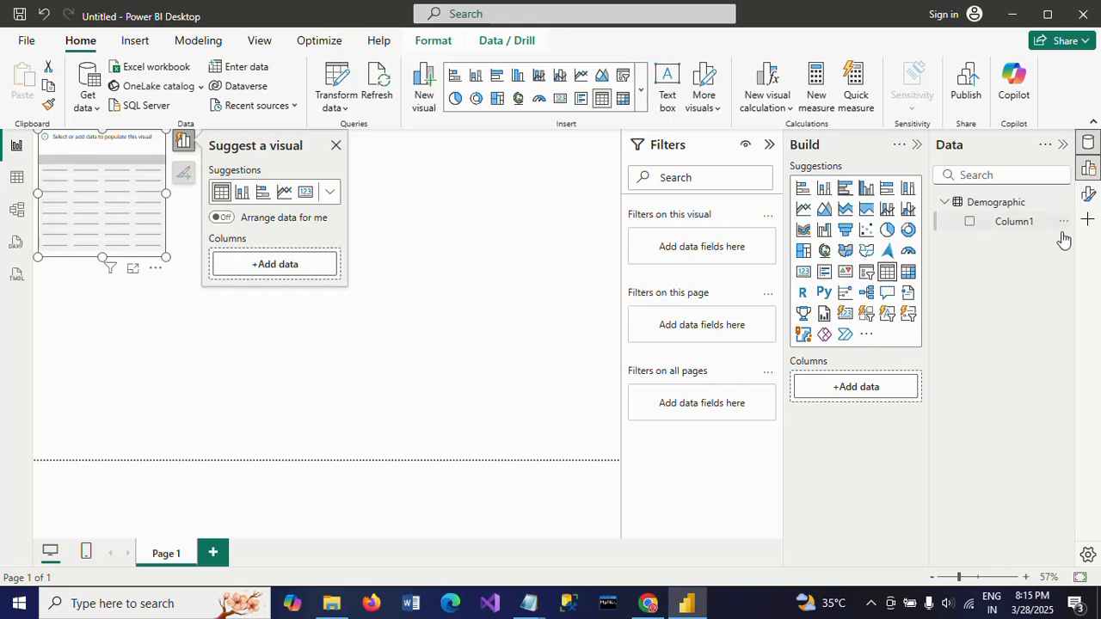
left_click(336, 149)
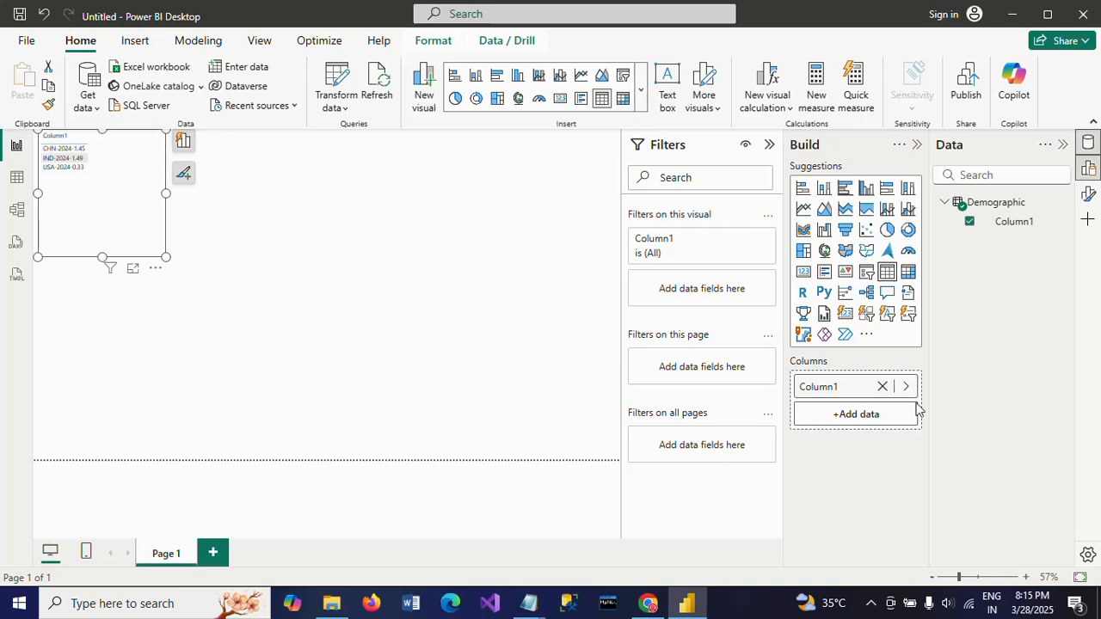
- Set the table visual's values font size to 40, enlarge the visual so each record fits on one line, and collapse the Filters and Format panes
left_click(1089, 193)
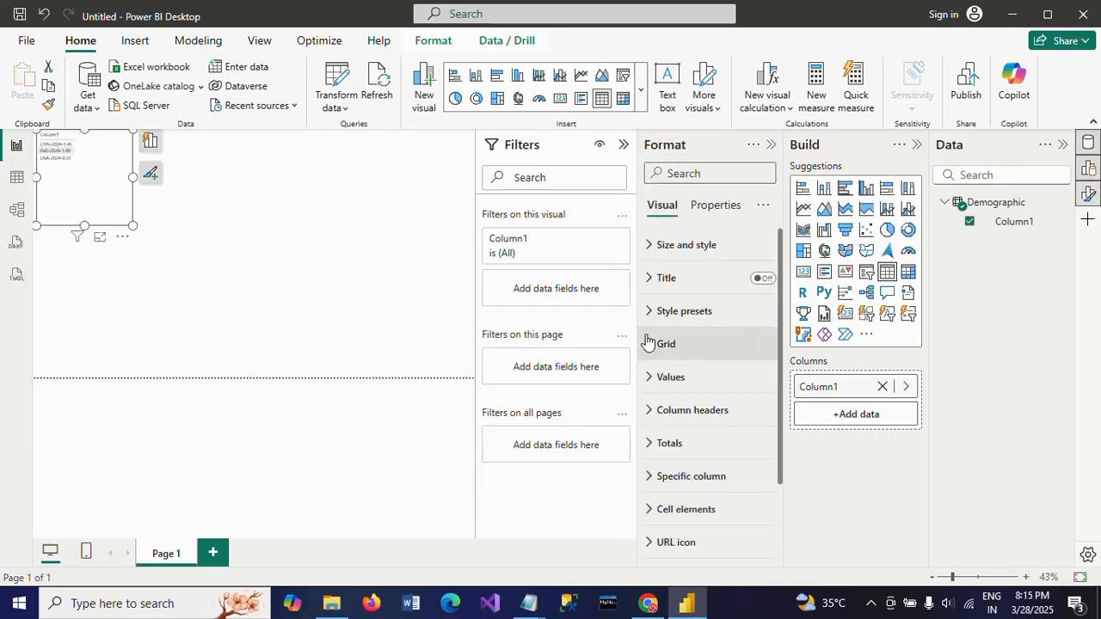
left_click(652, 379)
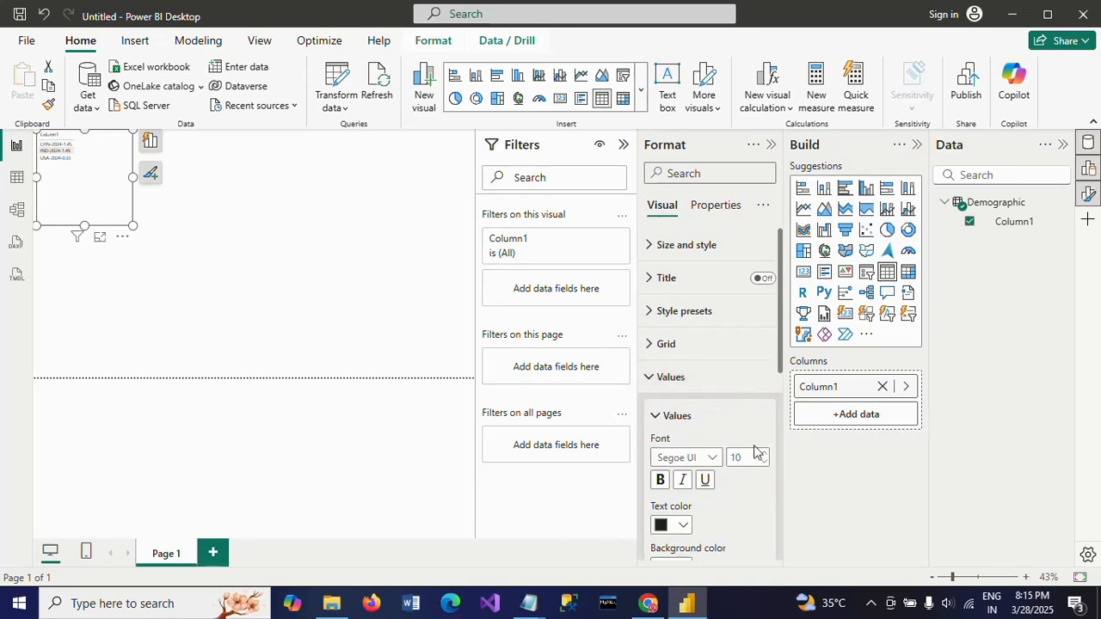
left_click(746, 462)
type("40")
key("Return")
left_click_drag(218, 245, 286, 249)
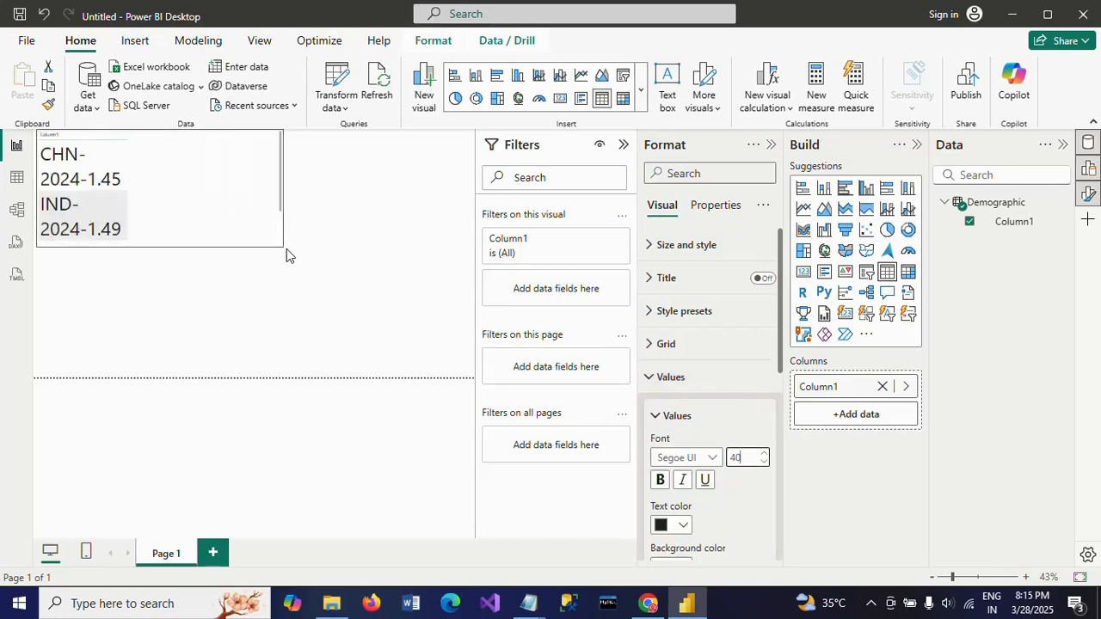
left_click(343, 300)
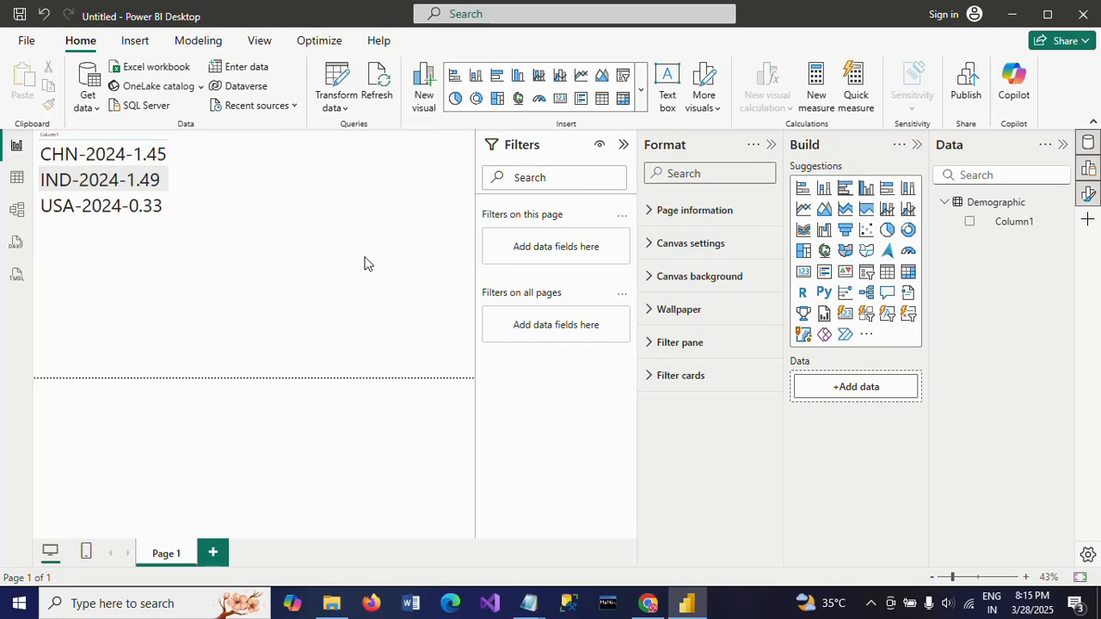
left_click(623, 146)
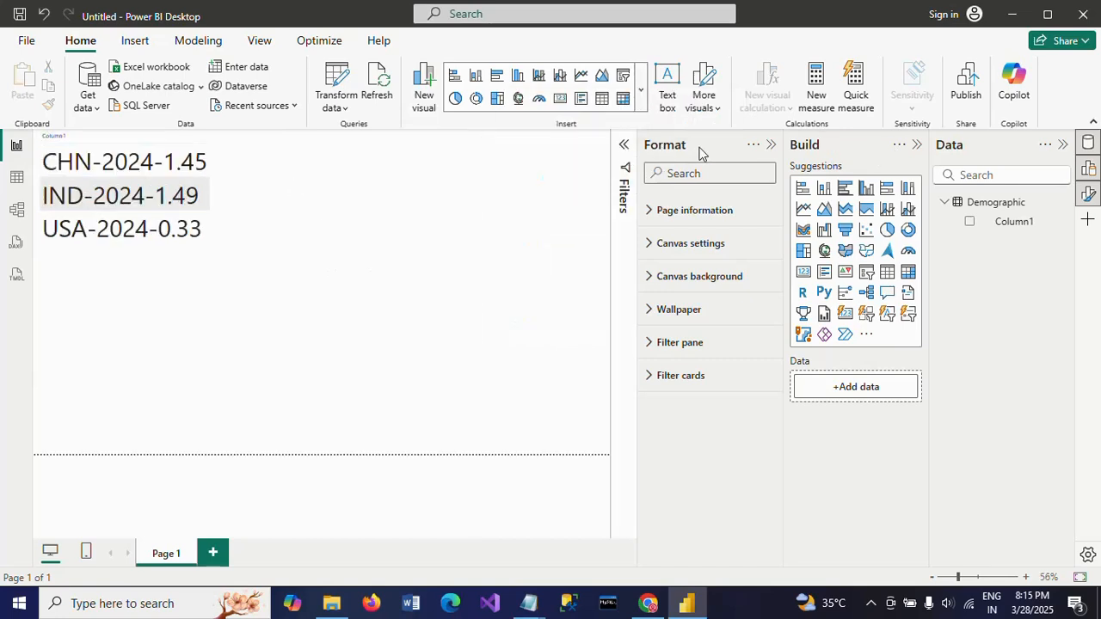
left_click(769, 145)
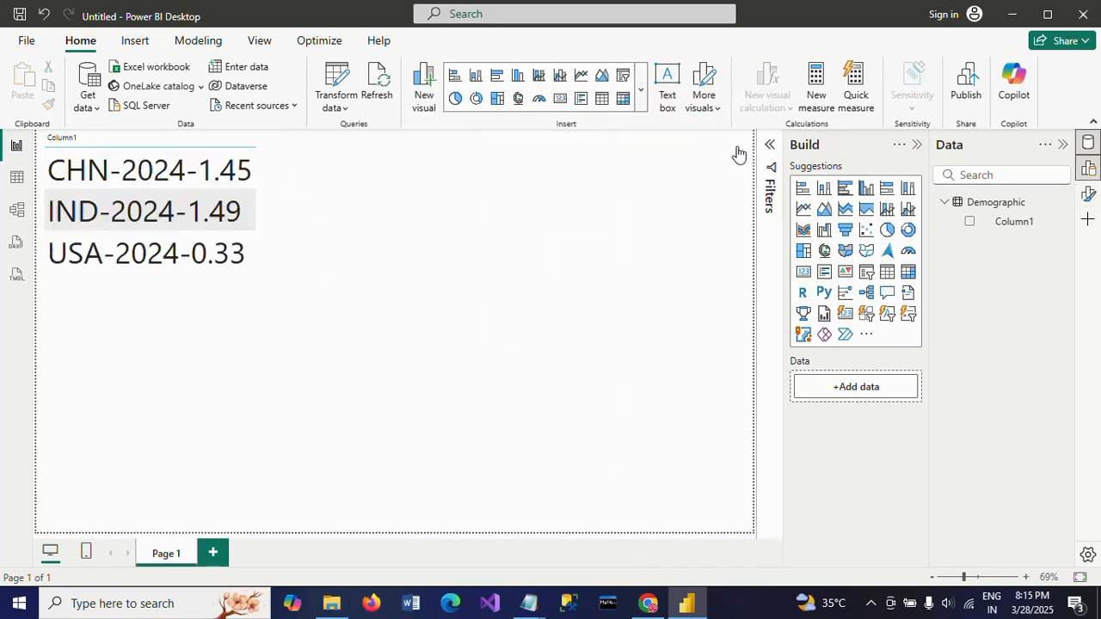
- Open the Demographic data for transformation in a maximized Power Query Editor
left_click(345, 111)
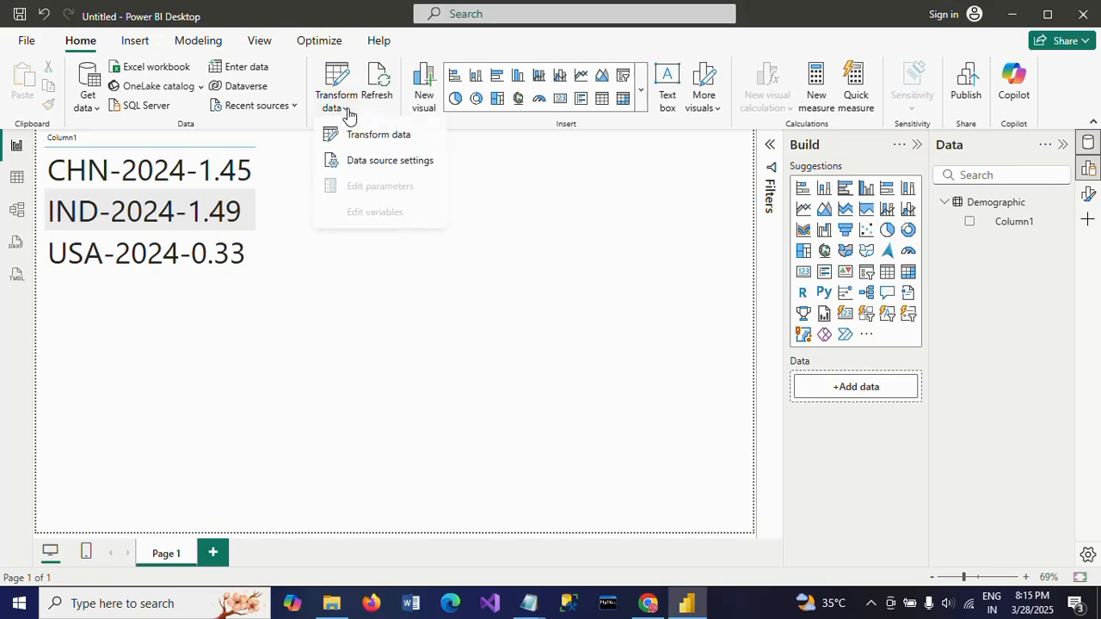
left_click(357, 138)
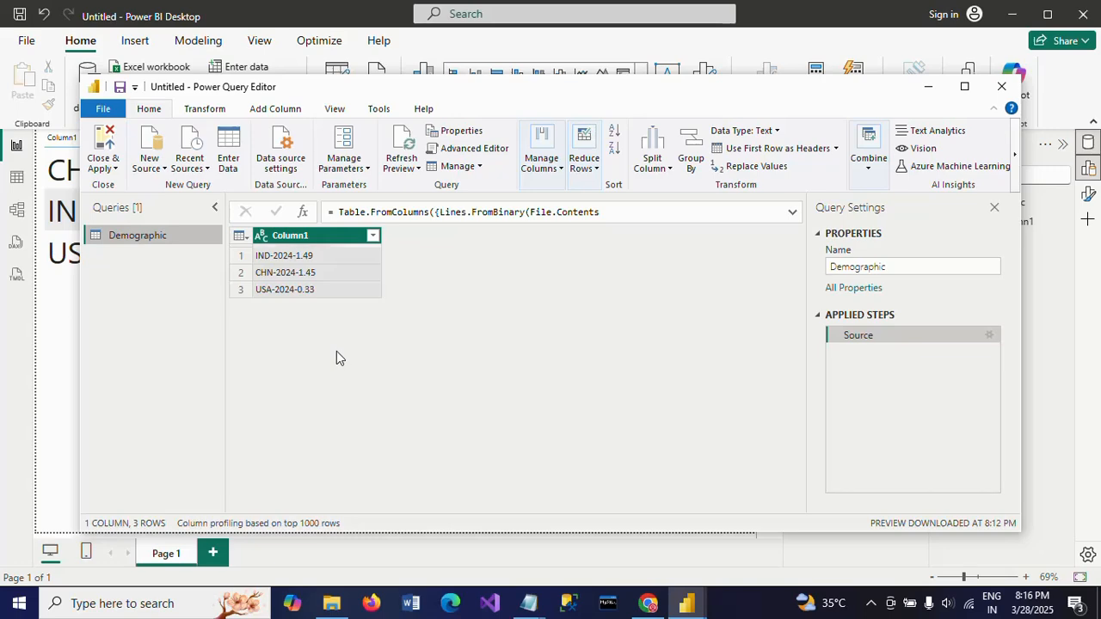
left_click(967, 90)
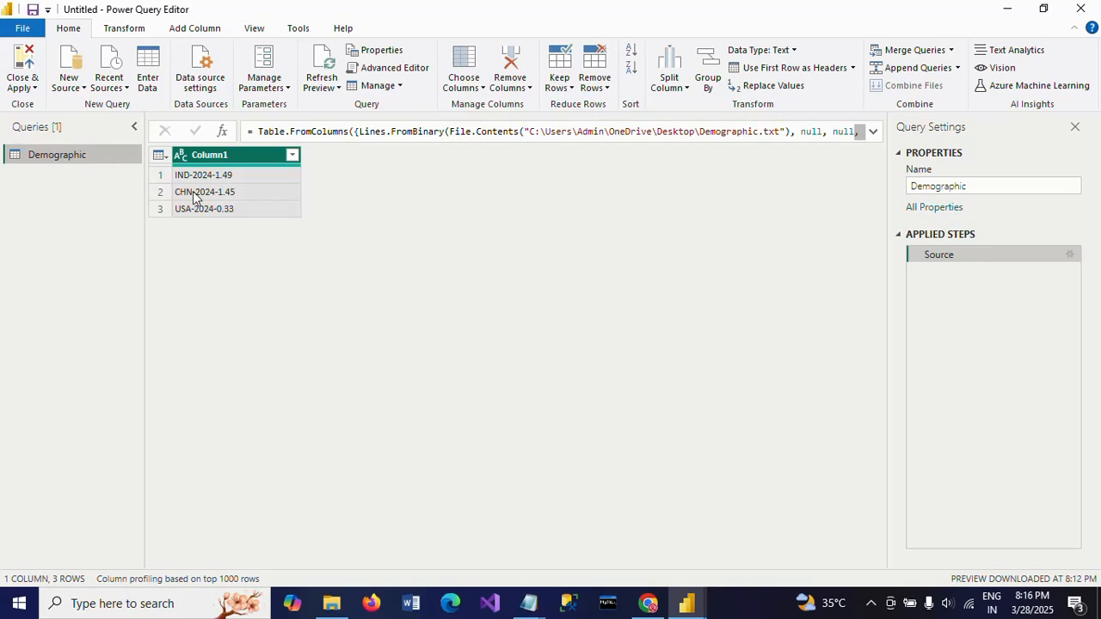
- Try to extract the first 3 characters of Column1 in place, and remove that applied step
left_click(120, 28)
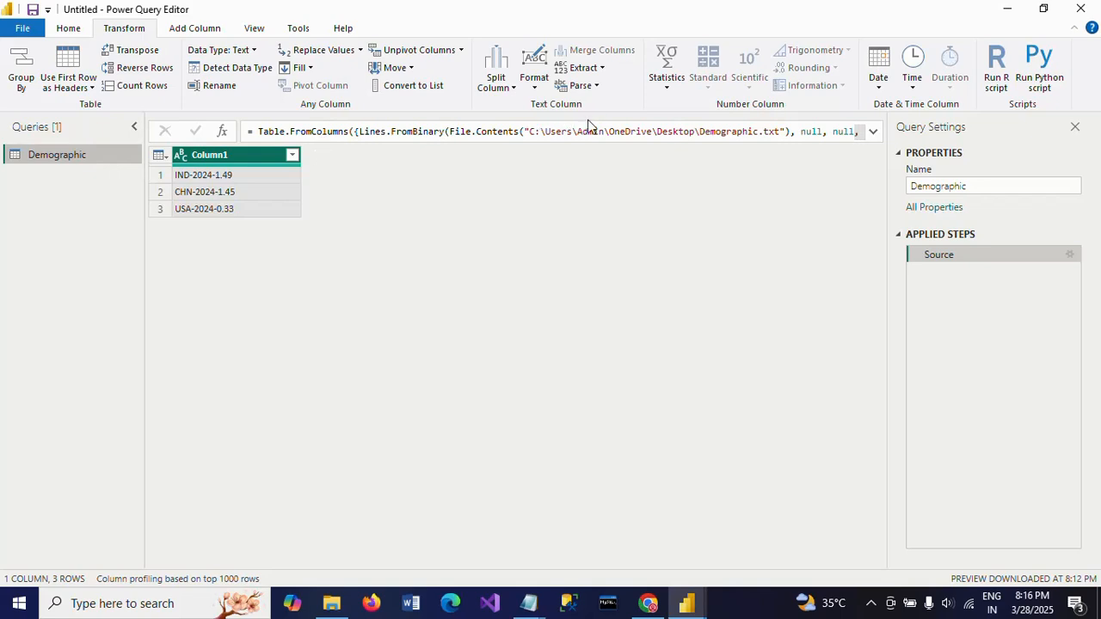
left_click(603, 68)
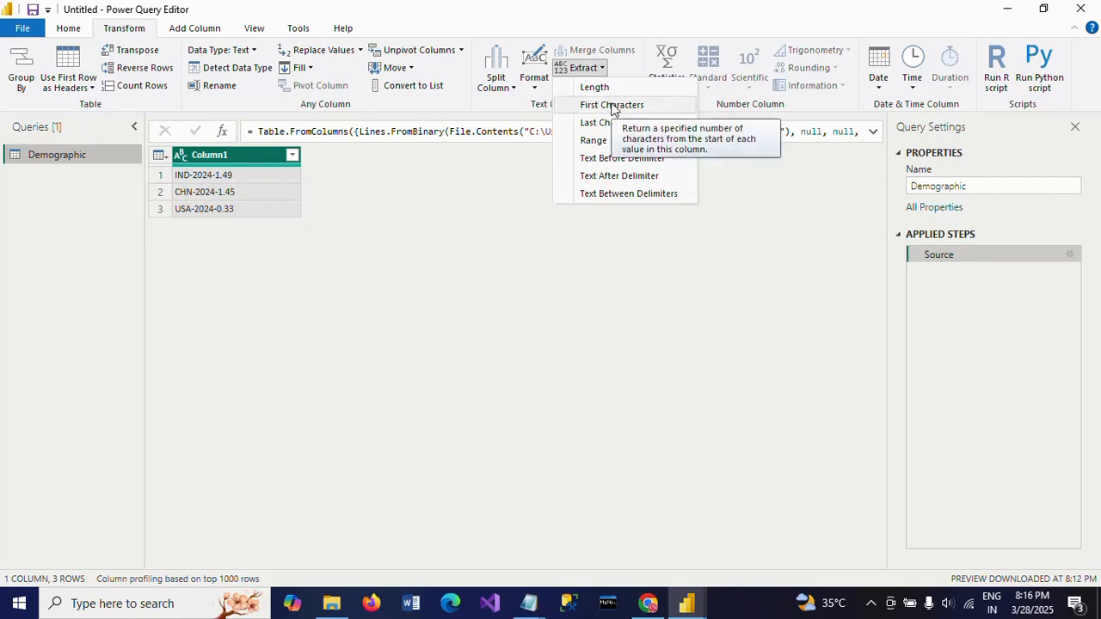
left_click(519, 270)
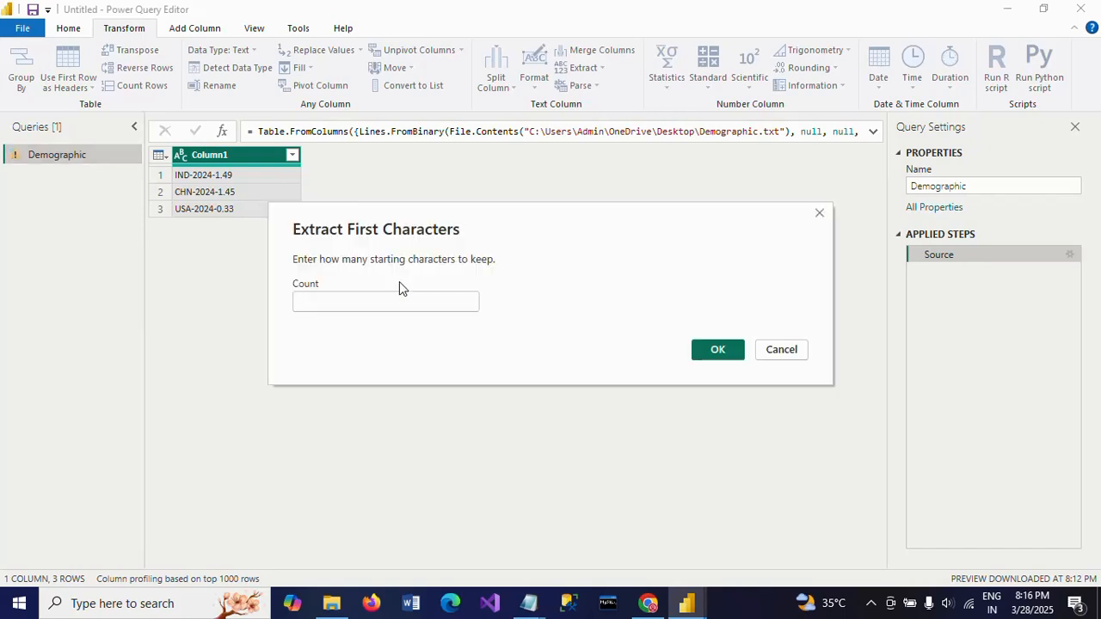
type("3")
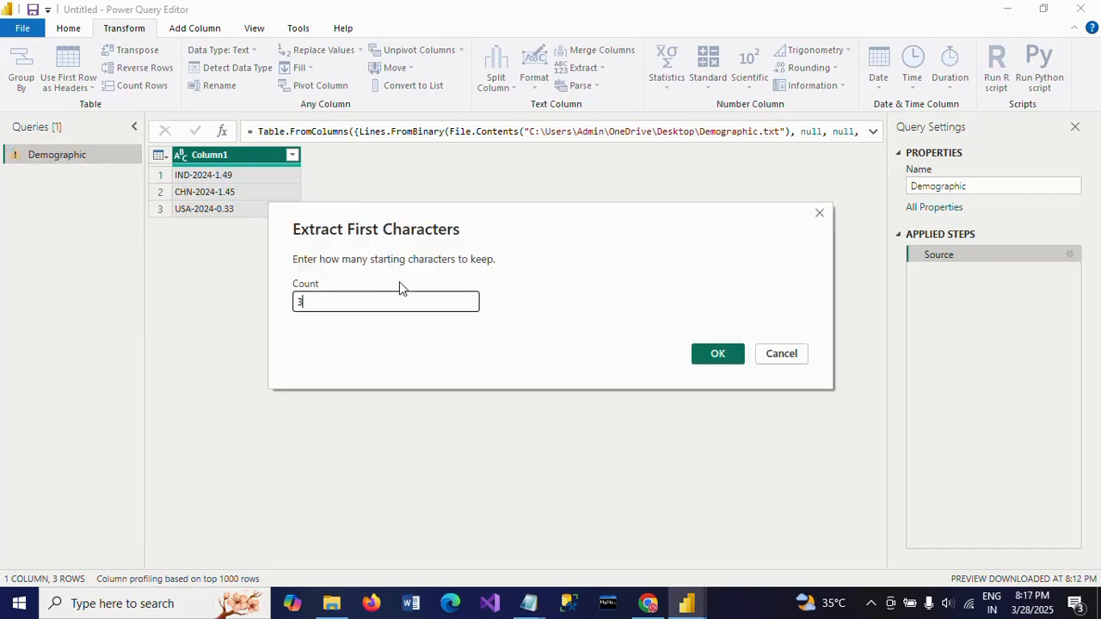
left_click(721, 356)
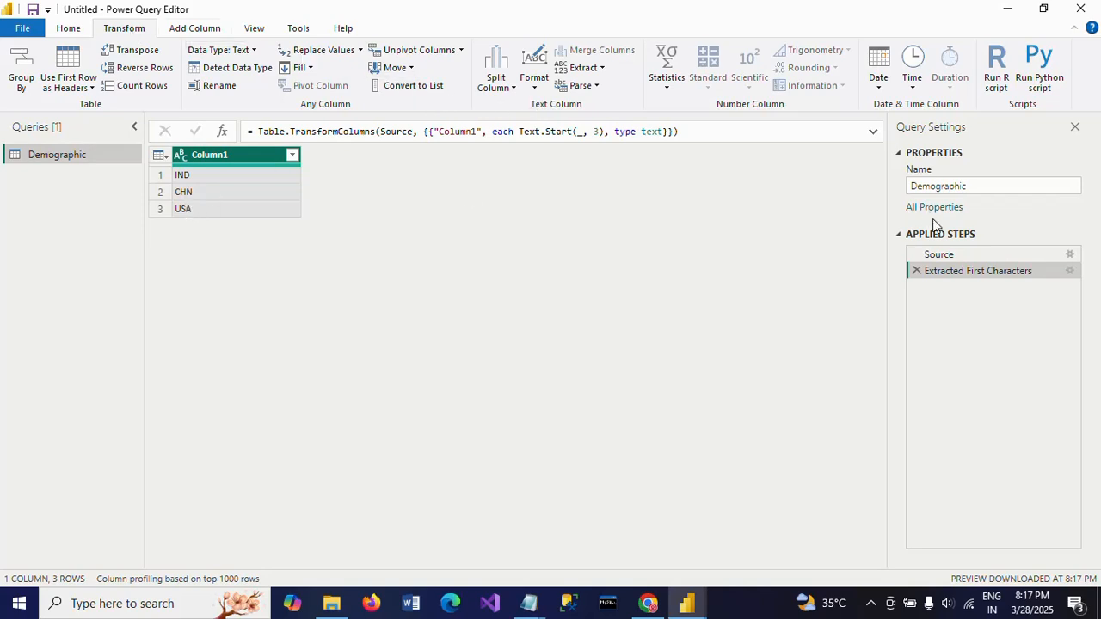
left_click(917, 271)
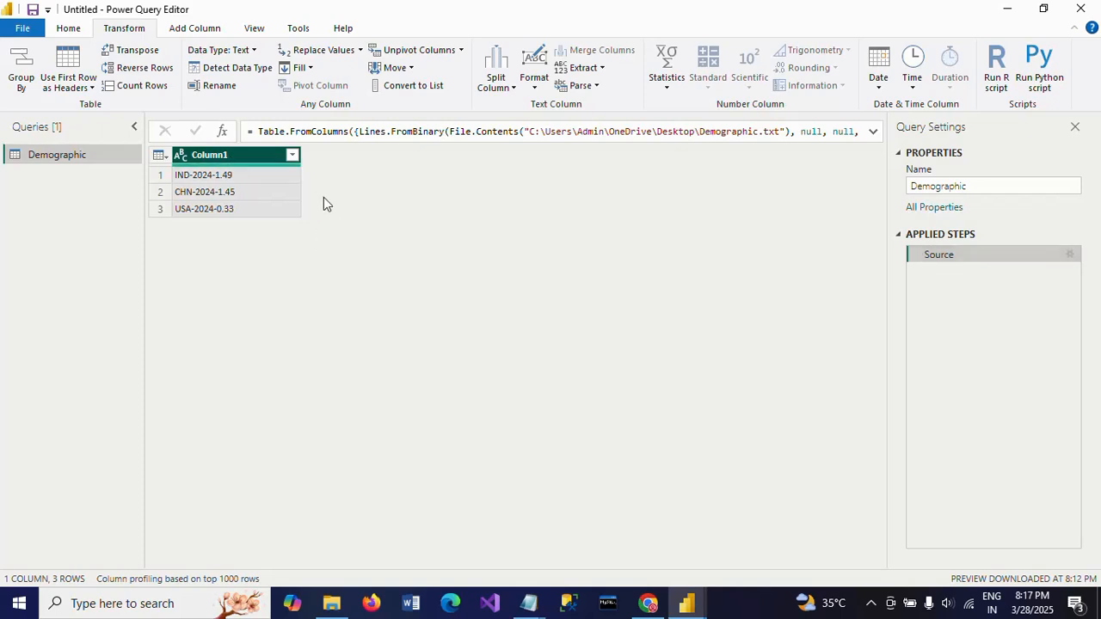
- Add a new column containing the first 3 characters of Column1
left_click(189, 34)
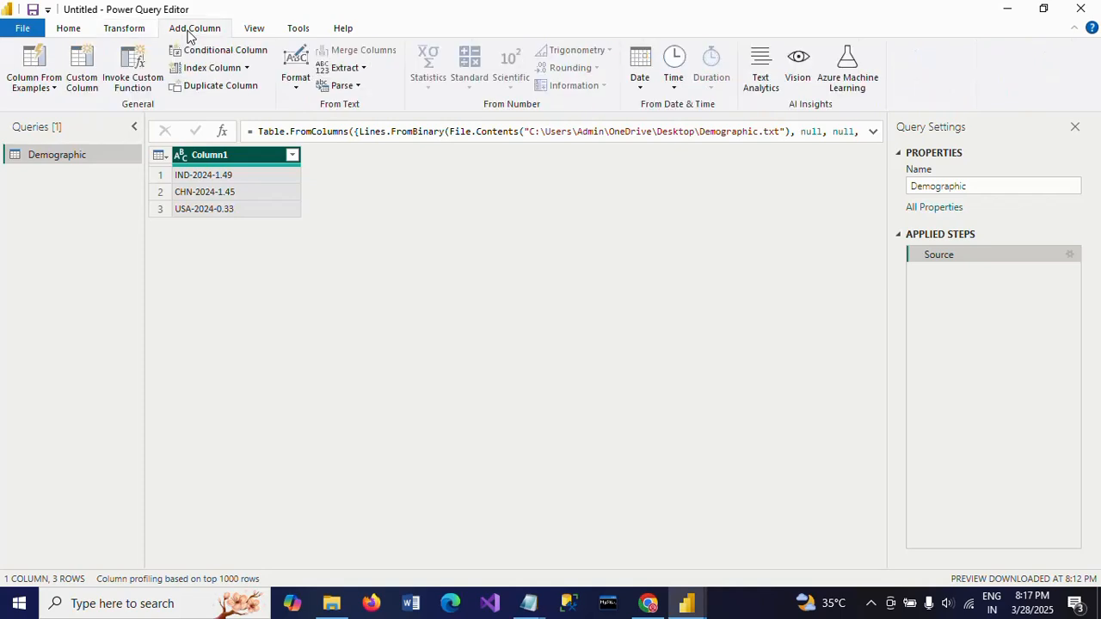
left_click(362, 72)
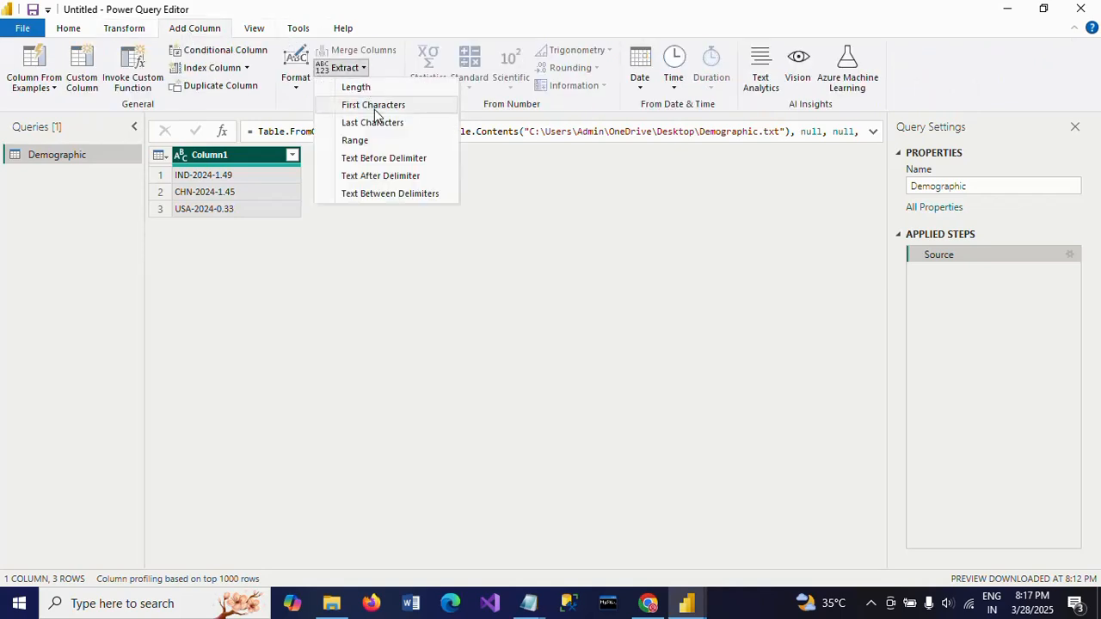
left_click(377, 104)
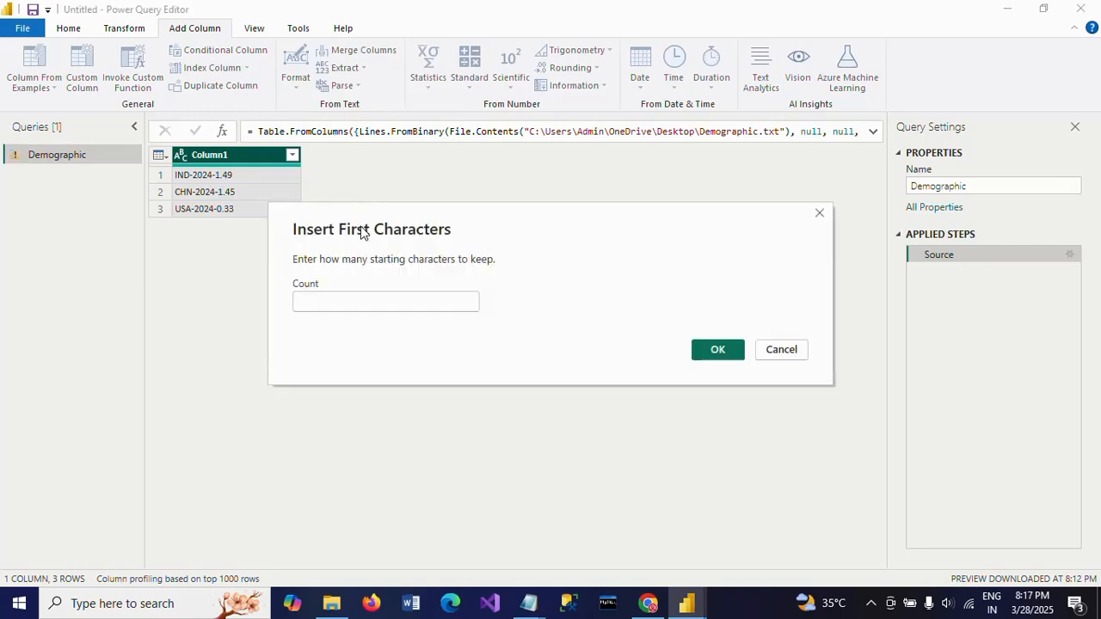
type("3")
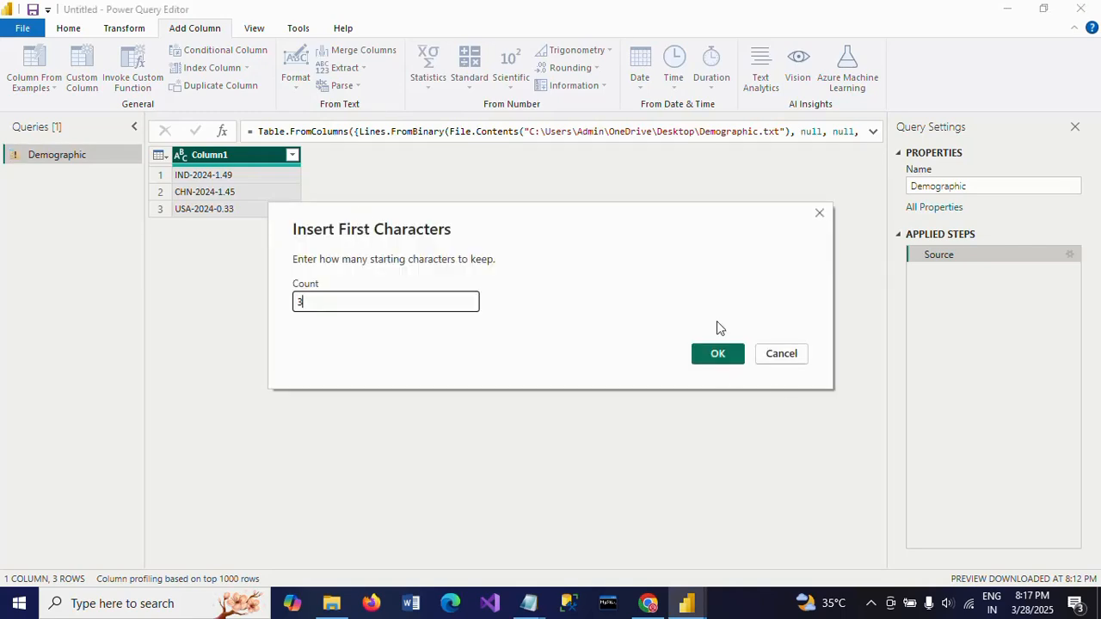
left_click(718, 355)
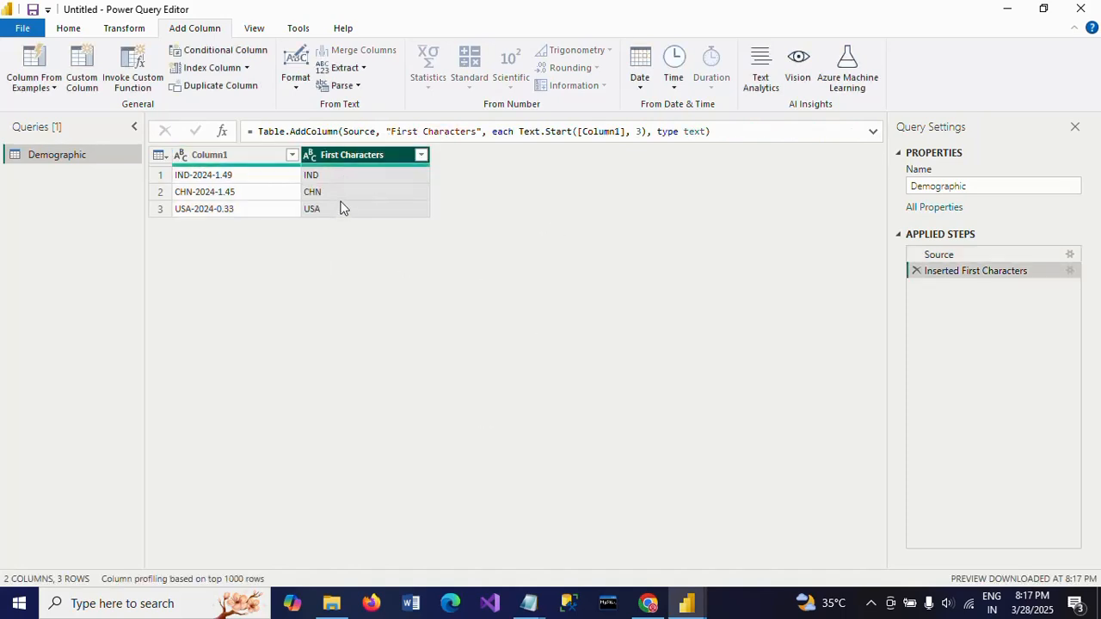
- Add a new column from Column1 that extracts a text range with starting index 4 and 4 characters
left_click(206, 157)
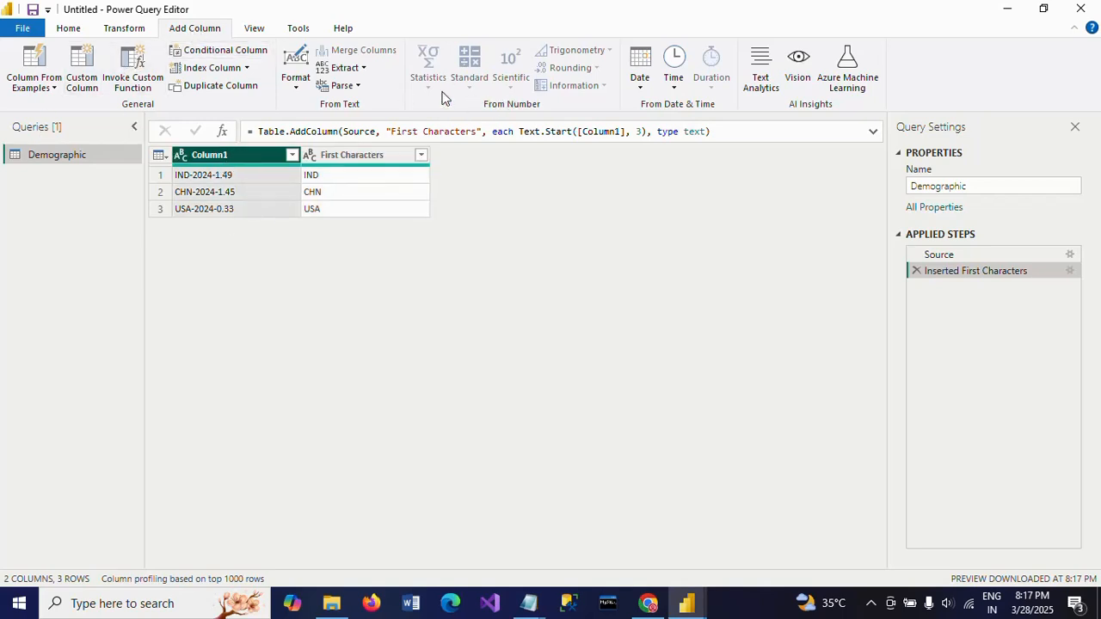
left_click(362, 69)
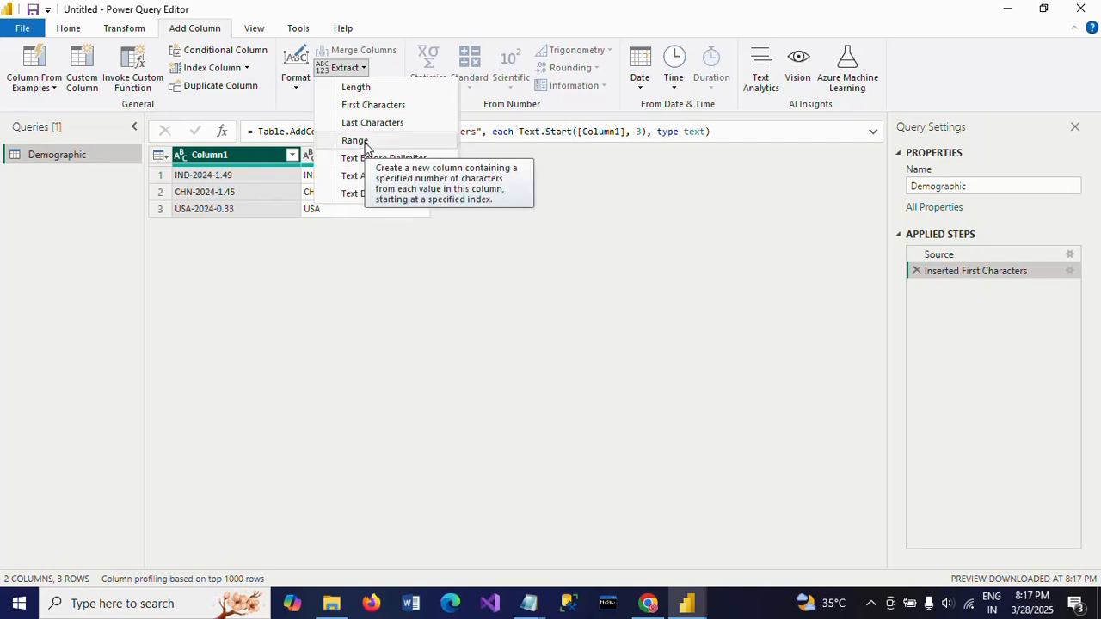
left_click(365, 147)
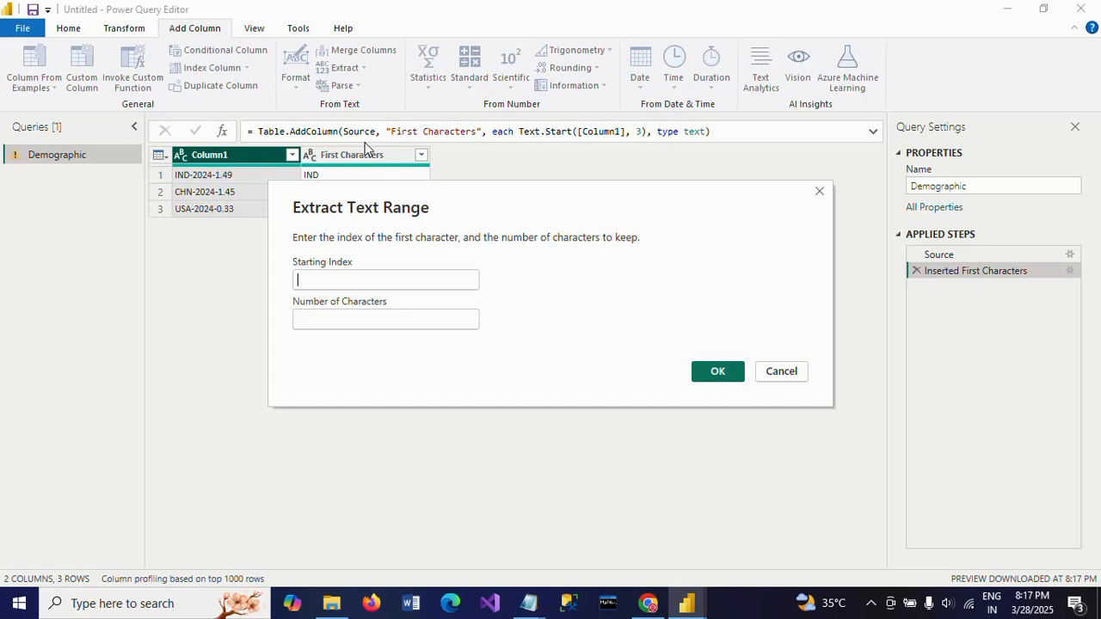
type("4")
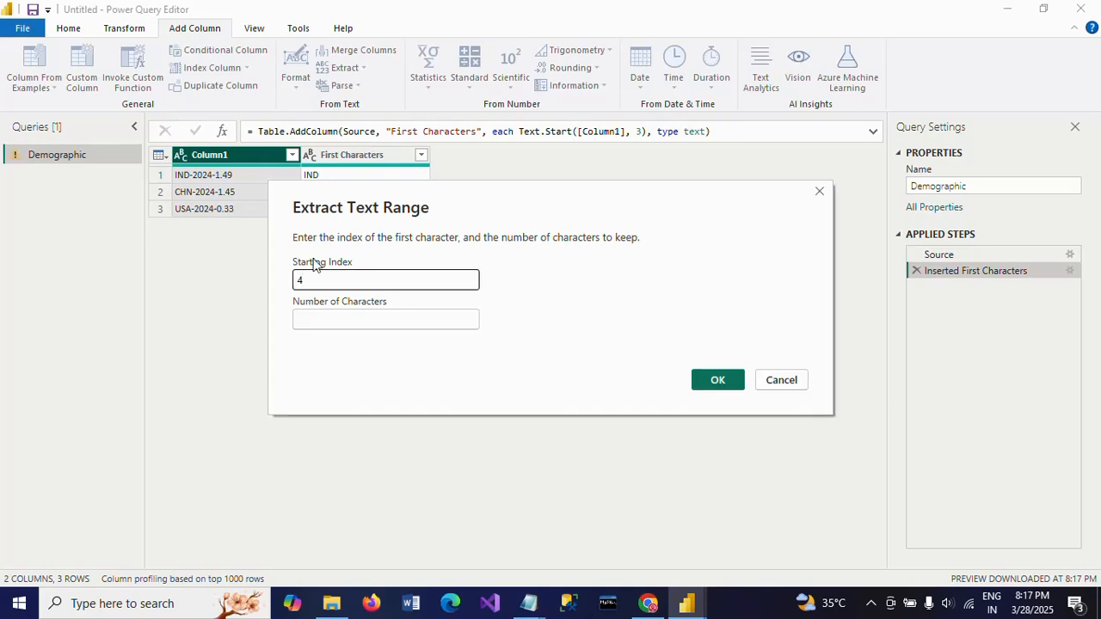
left_click(327, 318)
type("4")
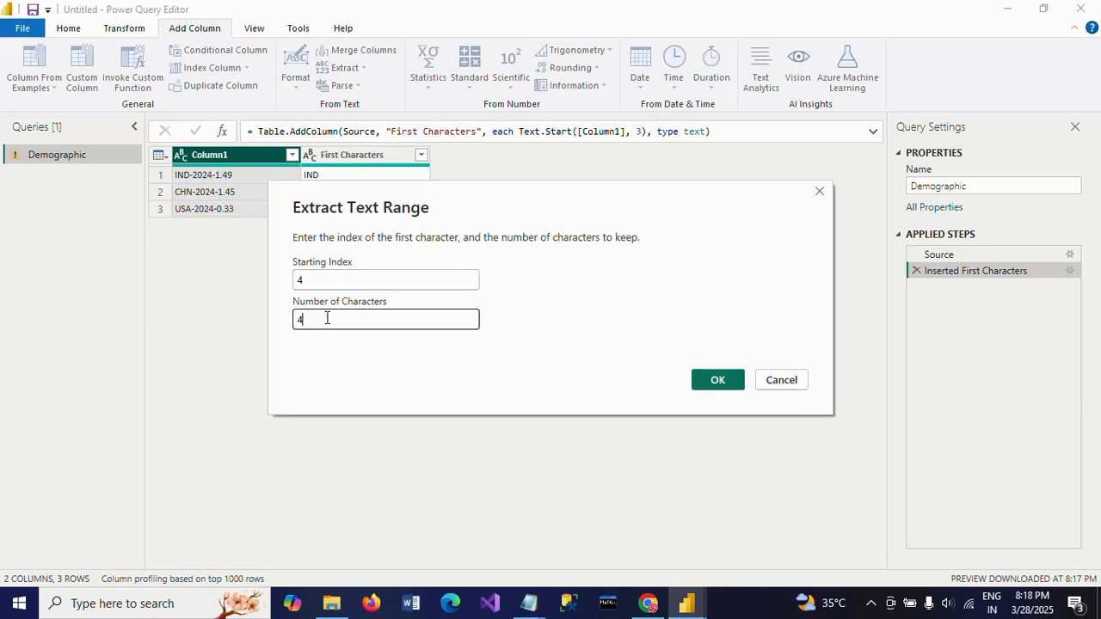
left_click(714, 380)
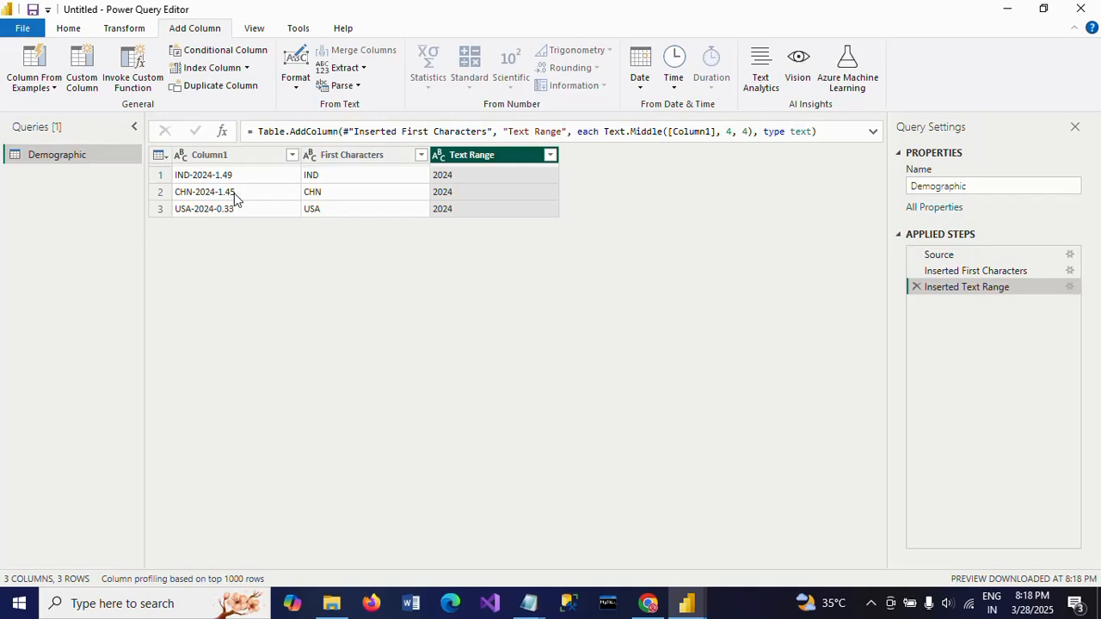
- Add a new column containing the last 4 characters of Column1
left_click(229, 159)
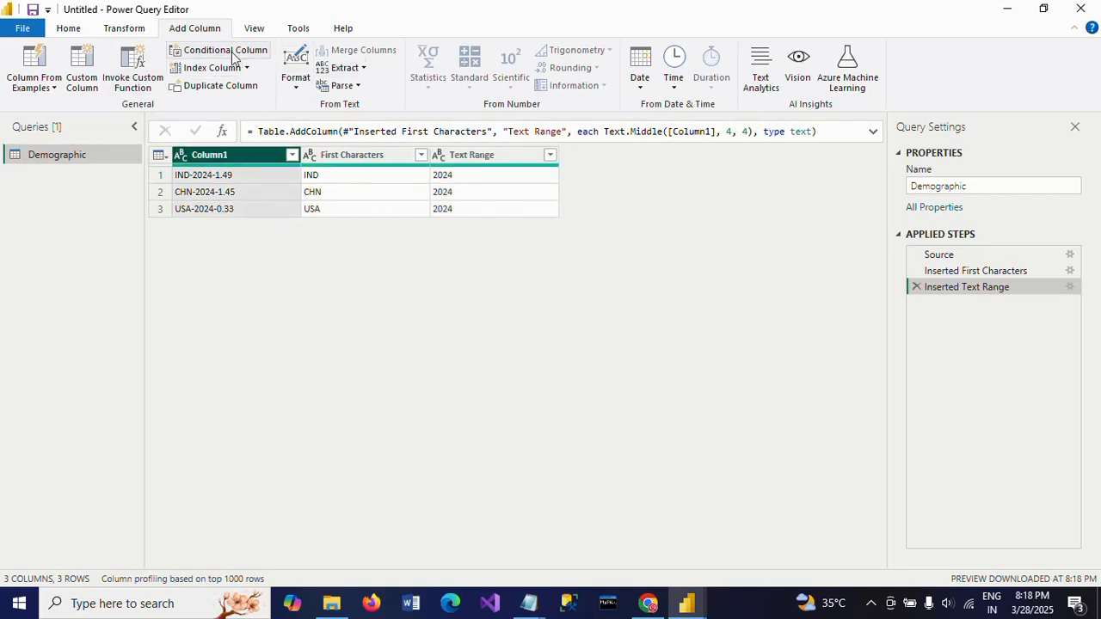
left_click(363, 68)
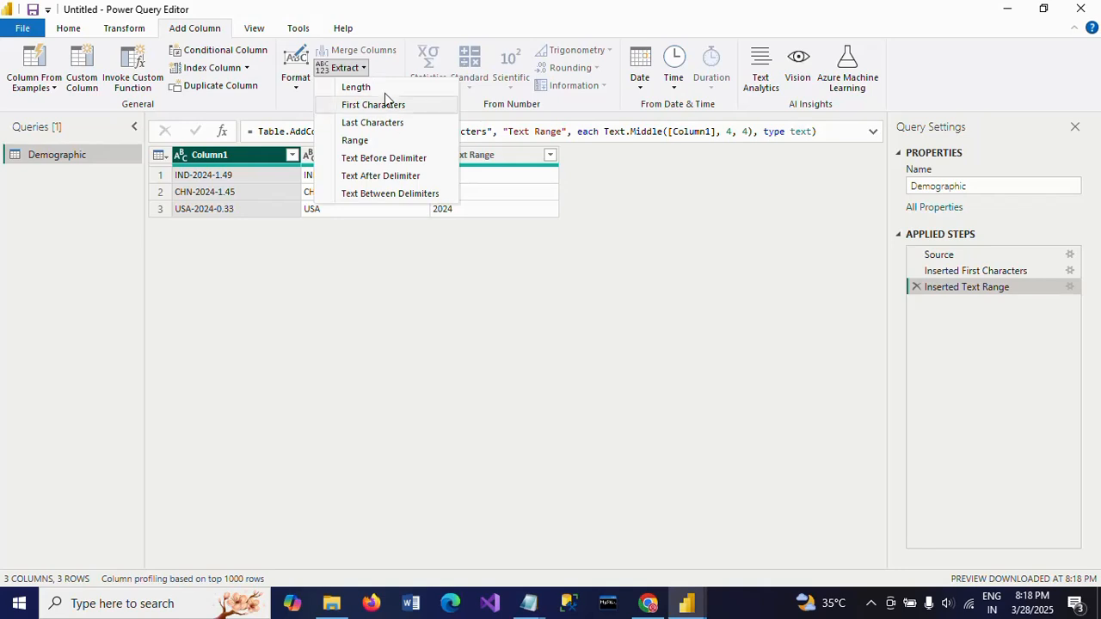
left_click(390, 125)
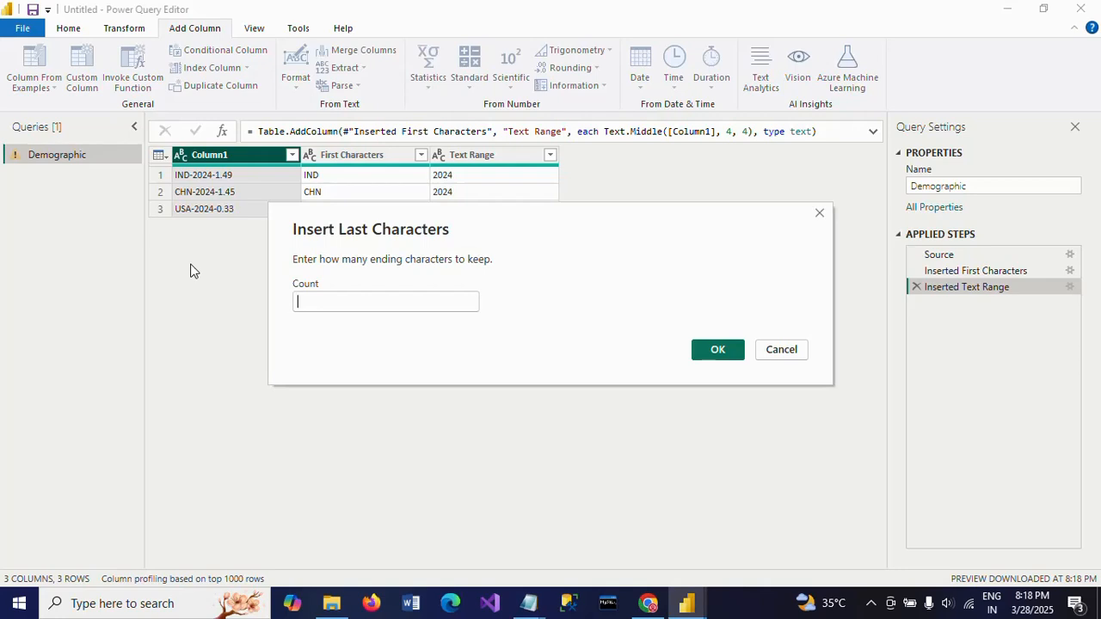
type("4")
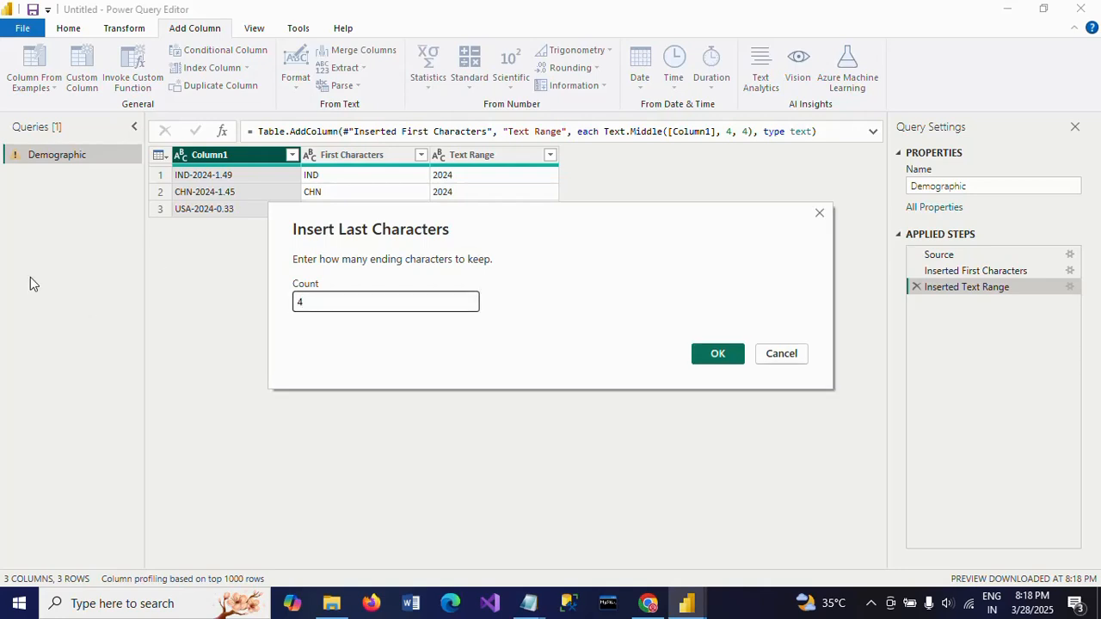
left_click(719, 354)
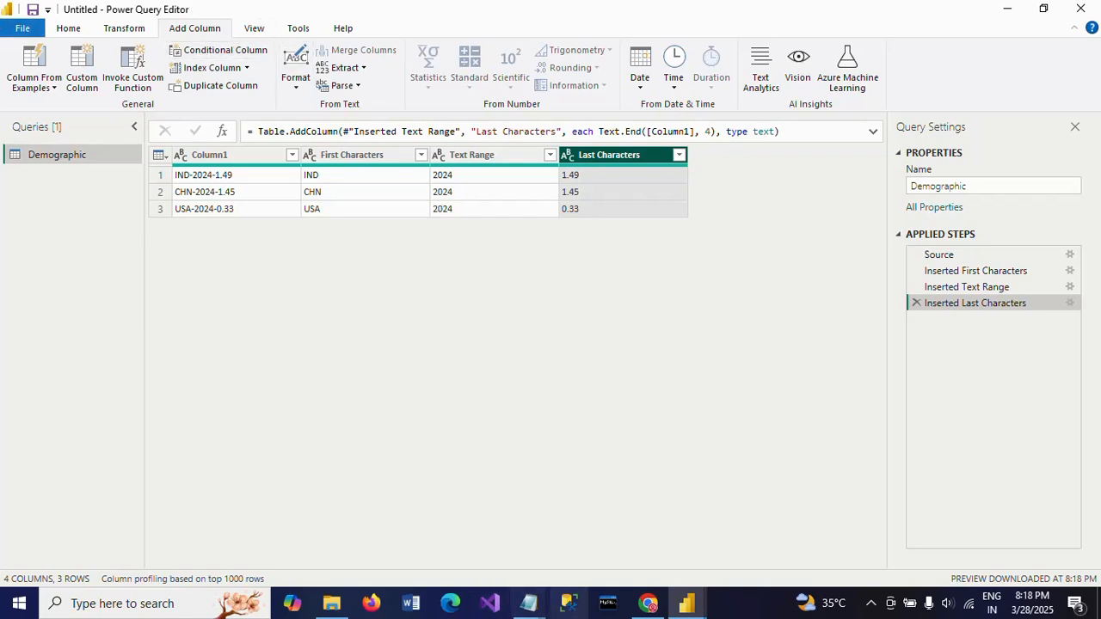
- Switch to Demographic.txt in Notepad and append the record Indo-2024-0.32 as a fourth line
mouse_move(528, 603)
left_click(555, 558)
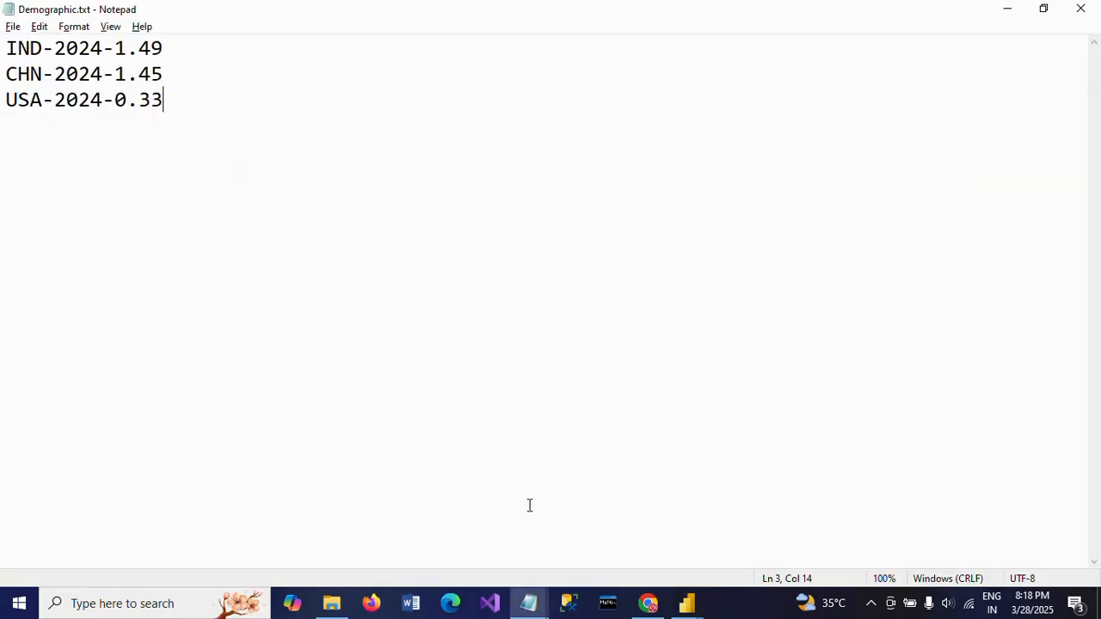
key("Return")
type("Indo")
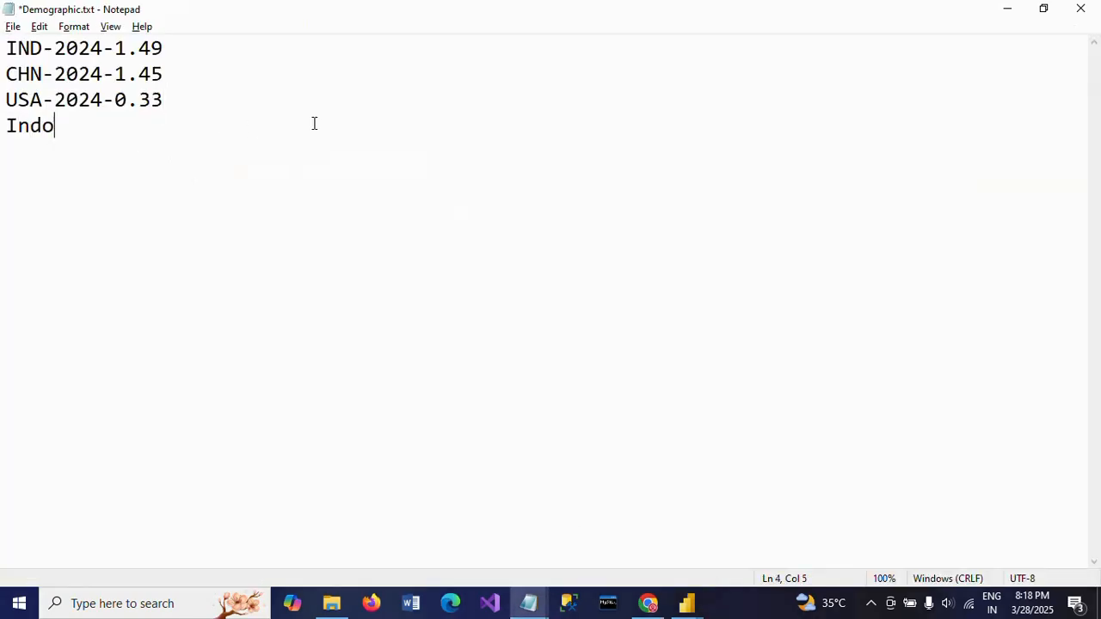
type("-2024-0.32")
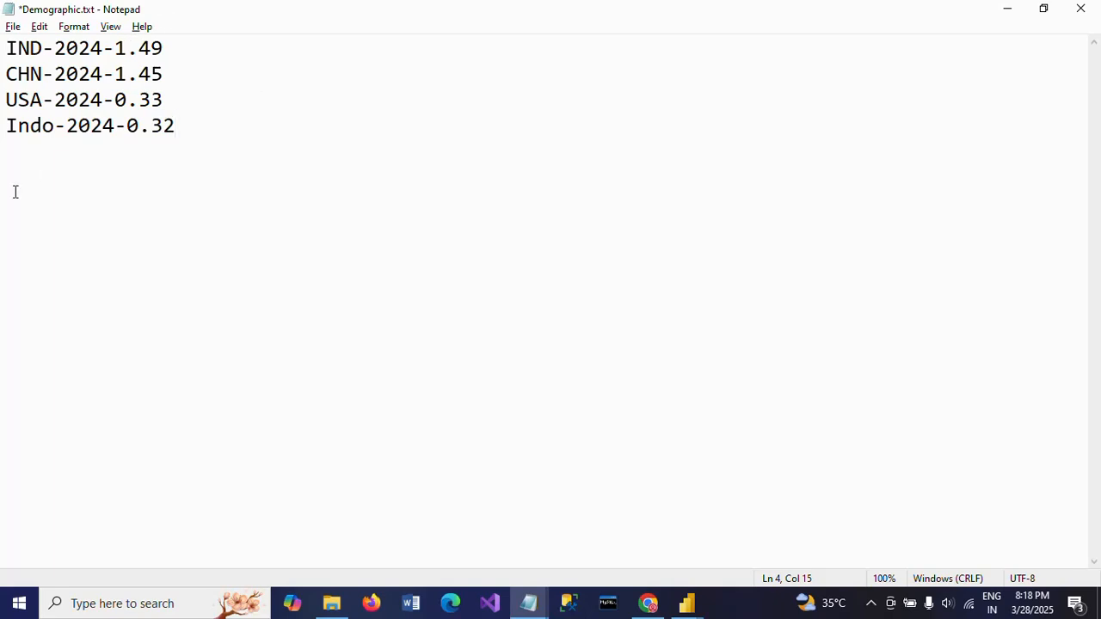
- Compare the length of the country code in the Indo line with the codes in the other lines
left_click(40, 129)
key("ctrl+Home")
key("shift+Right")
key("shift+Right")
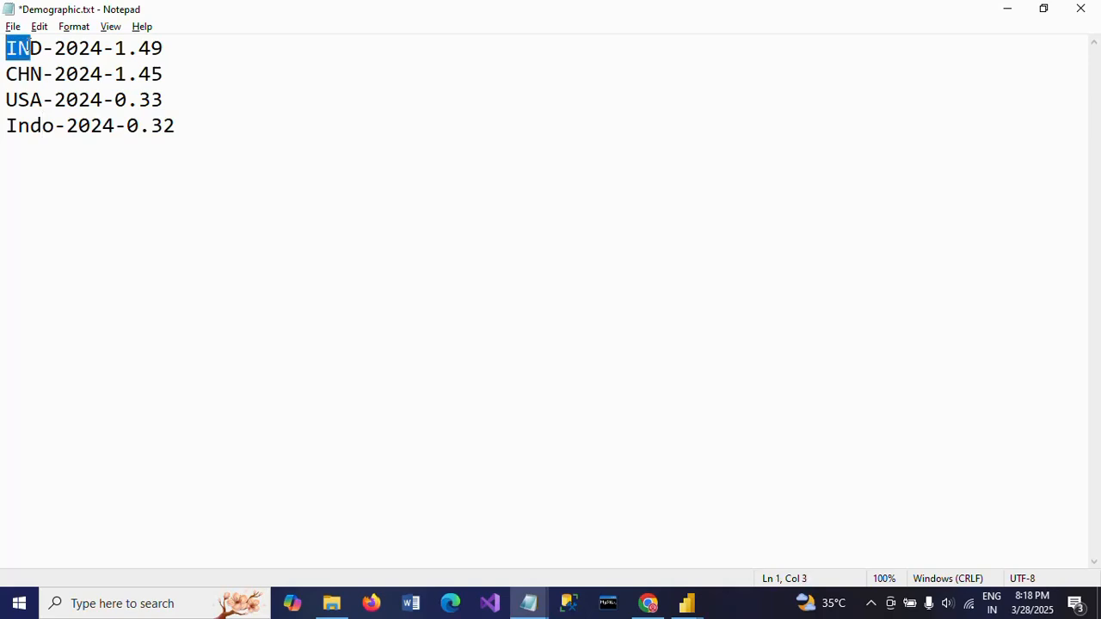
left_click(41, 129)
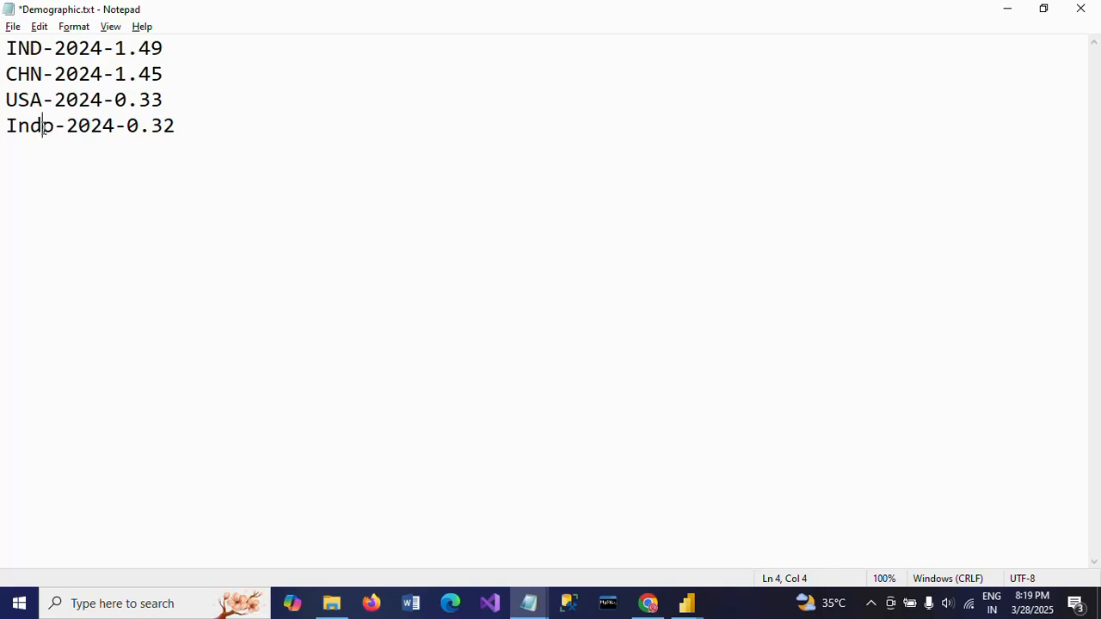
left_click(14, 131, "shift")
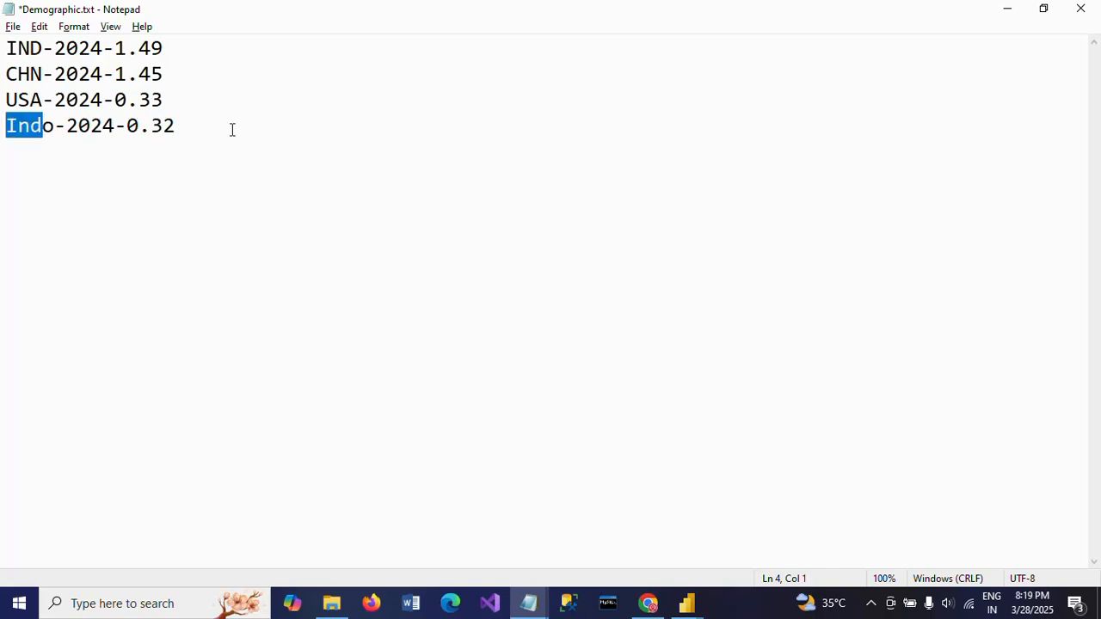
key("alt+Tab")
key("alt+Tab")
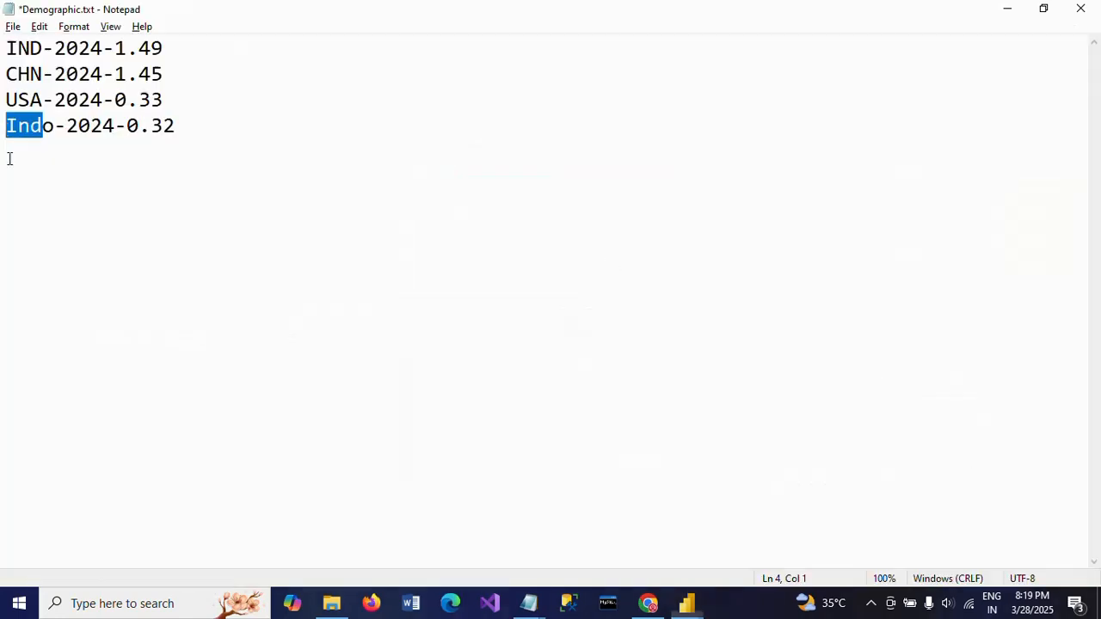
left_click(5, 49)
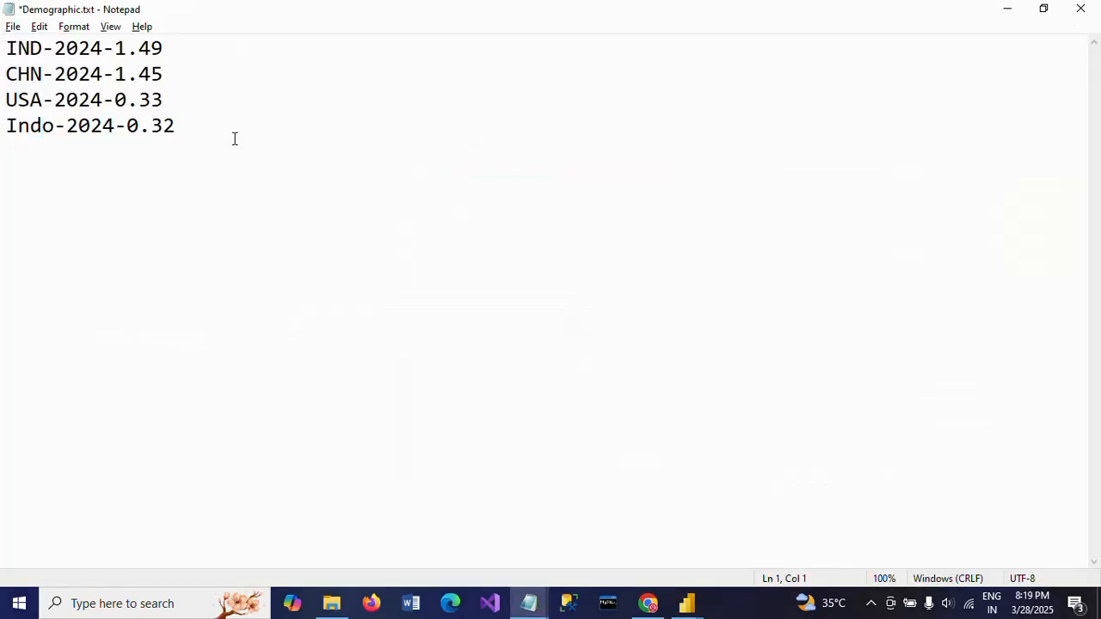
key("ctrl+a")
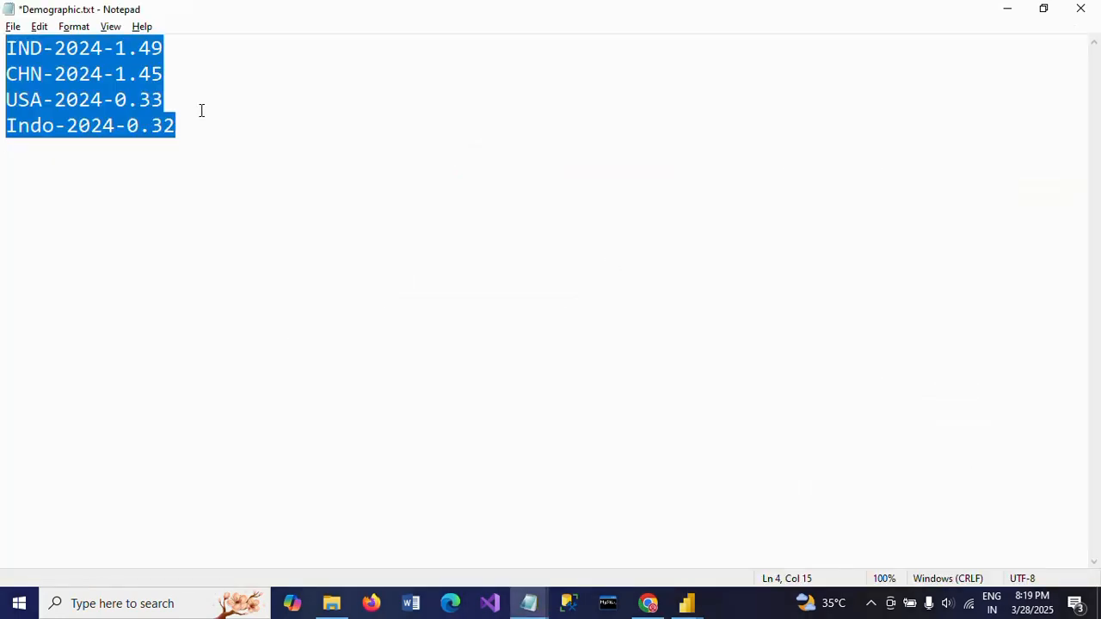
- Delete the added Indo line from the end of the text file
left_click(205, 110)
double_click(263, 172)
key("BackSpace")
key("BackSpace")
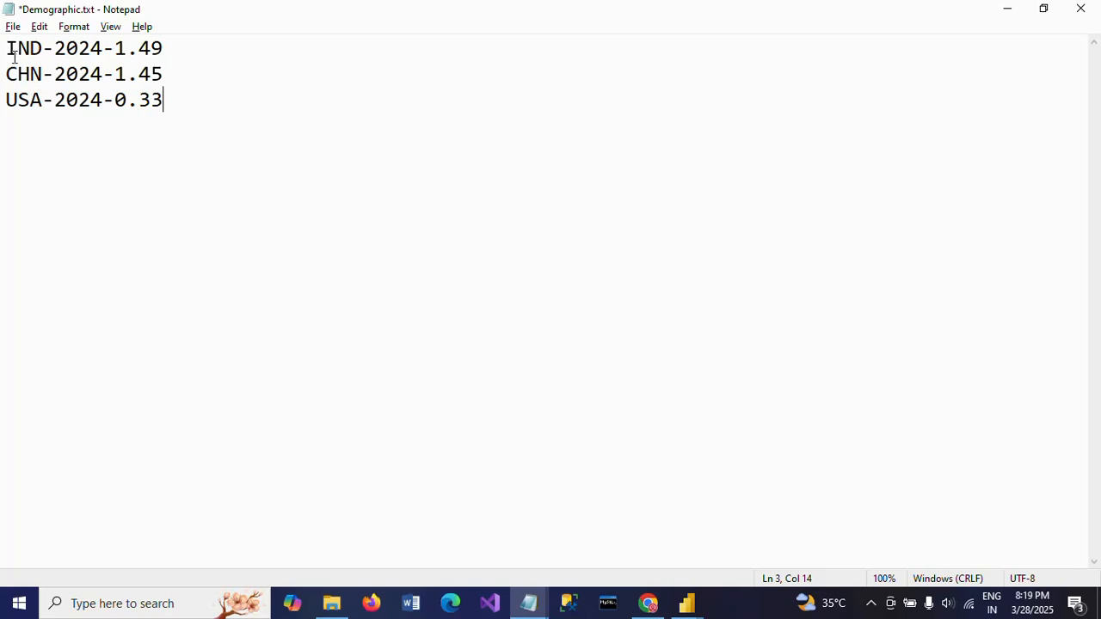
- Examine the country codes of the remaining lines and switch back to the Power Query Editor
left_click_drag(6, 50, 42, 50)
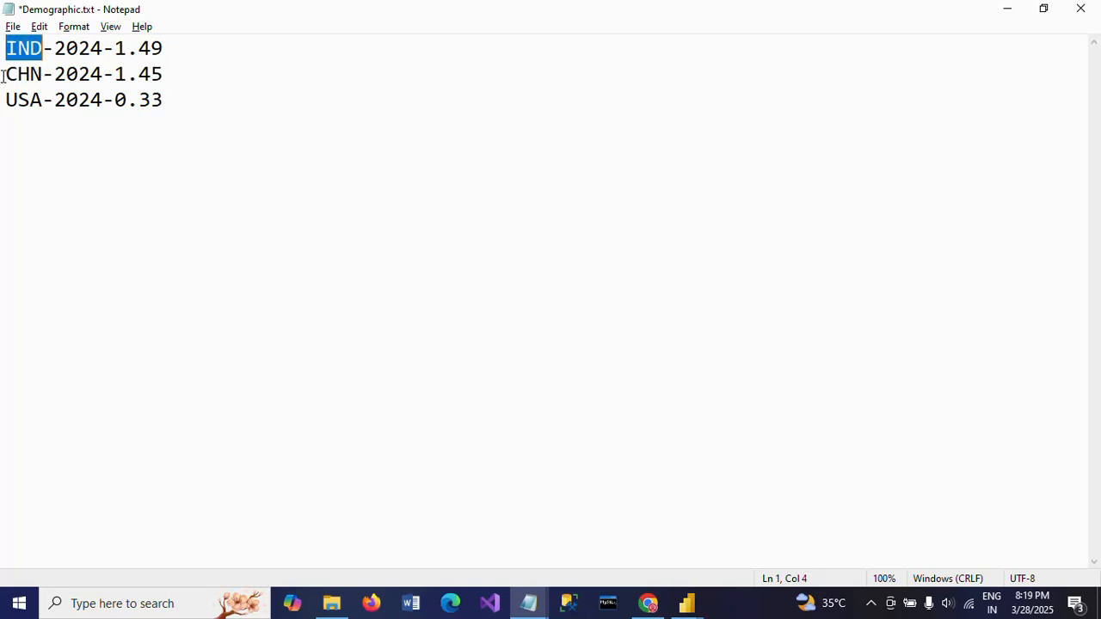
left_click(42, 102)
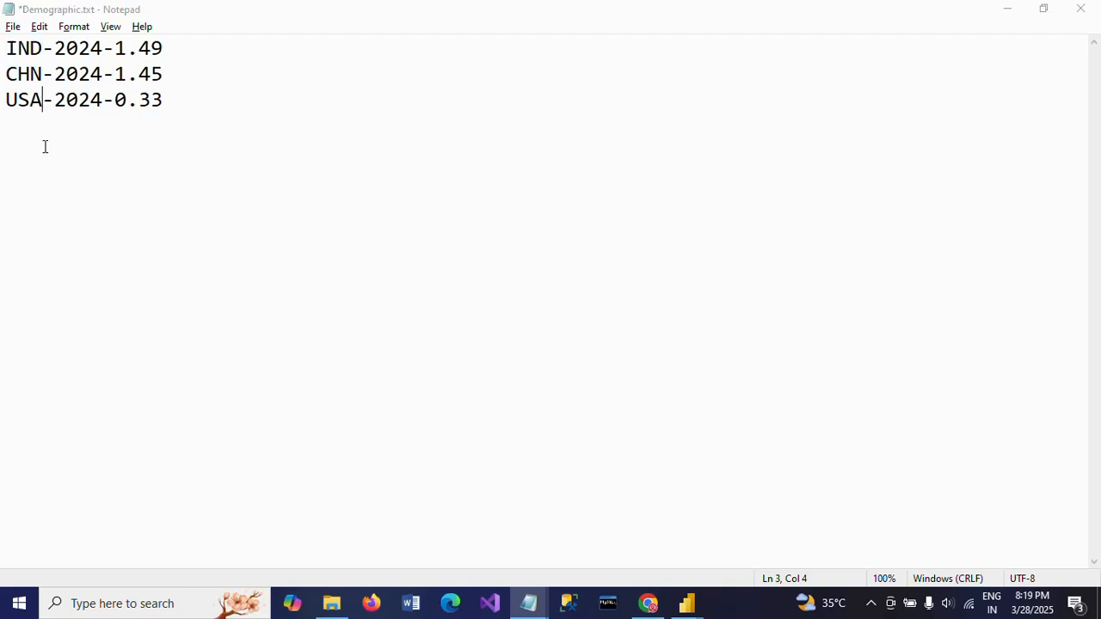
key("alt+Tab")
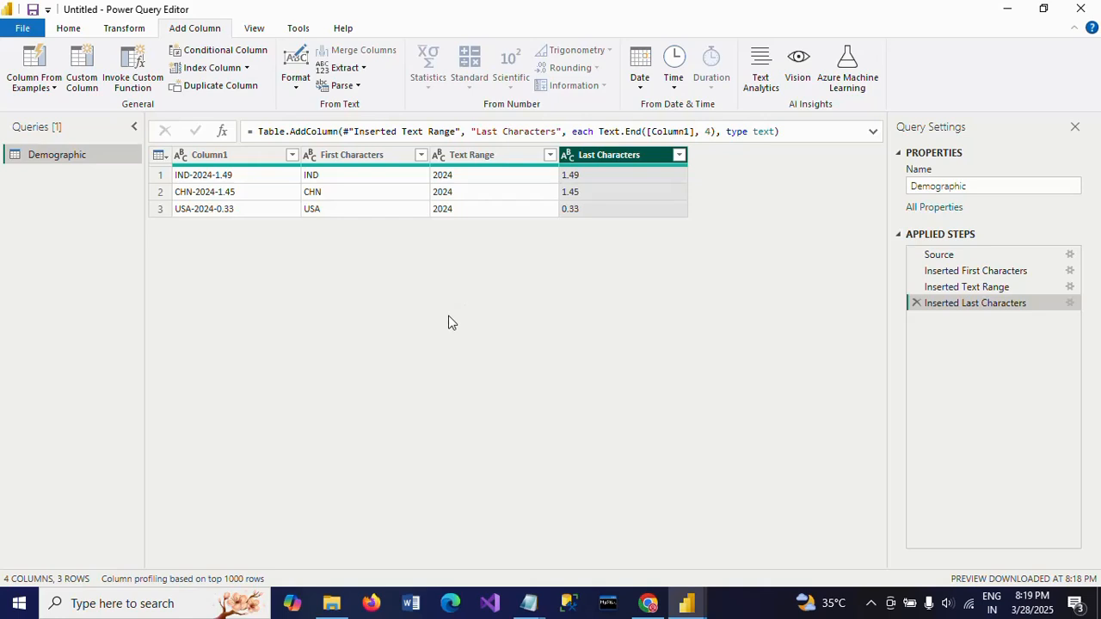